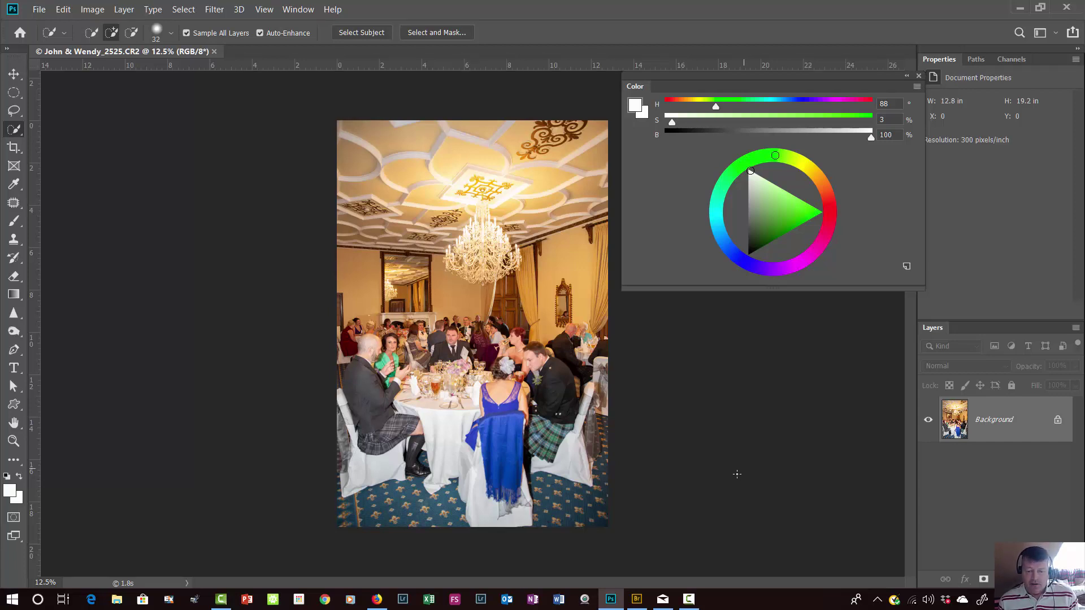
Step: Open the 2487 raw photo from Bridge through Camera Raw as a second Photoshop document
left_click(637, 599)
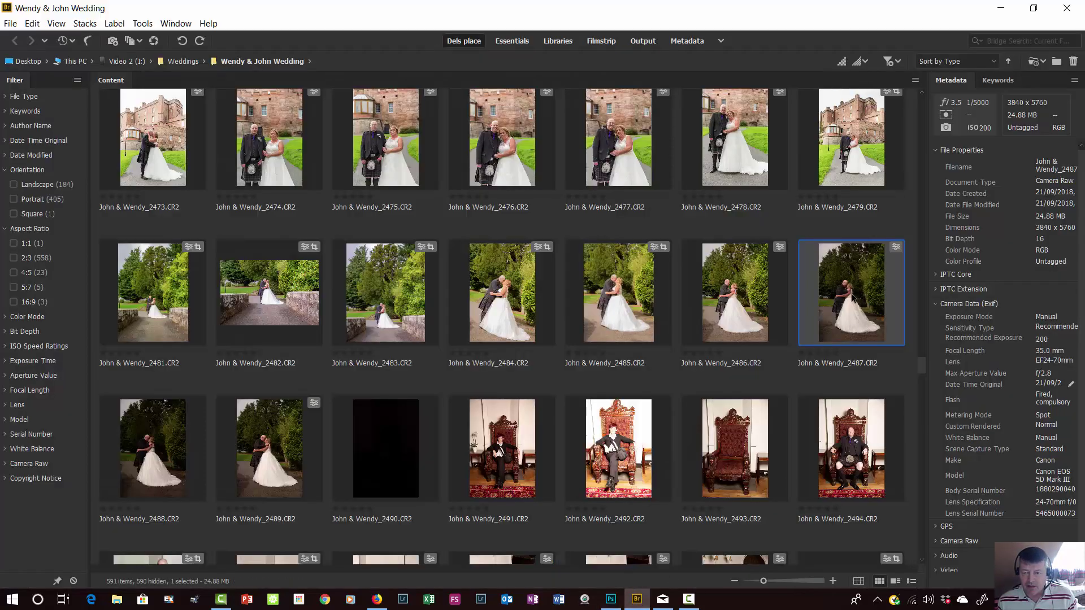
key("Return")
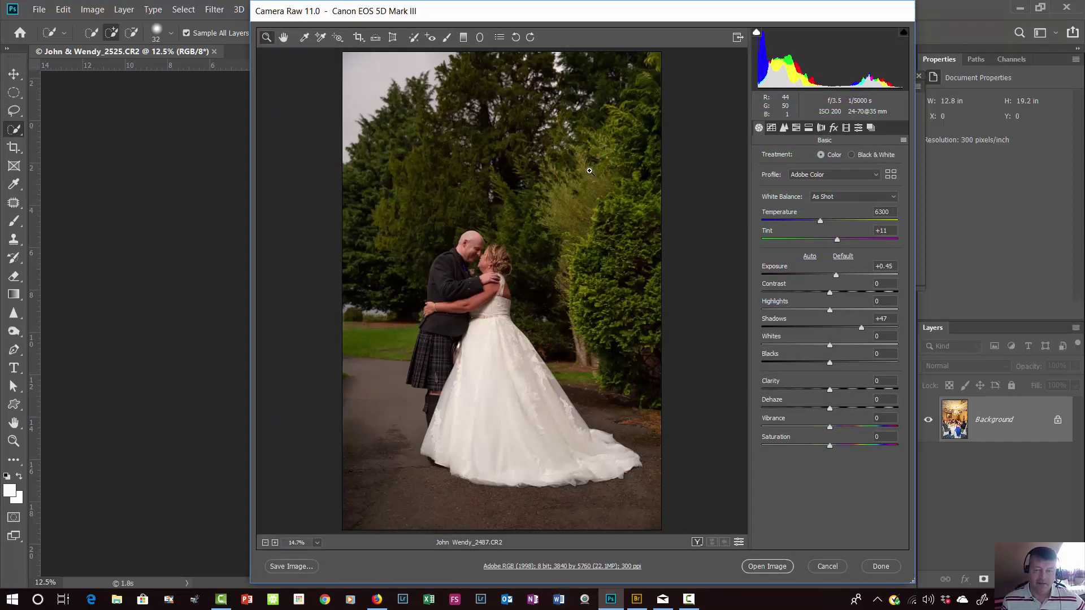
left_click(770, 565)
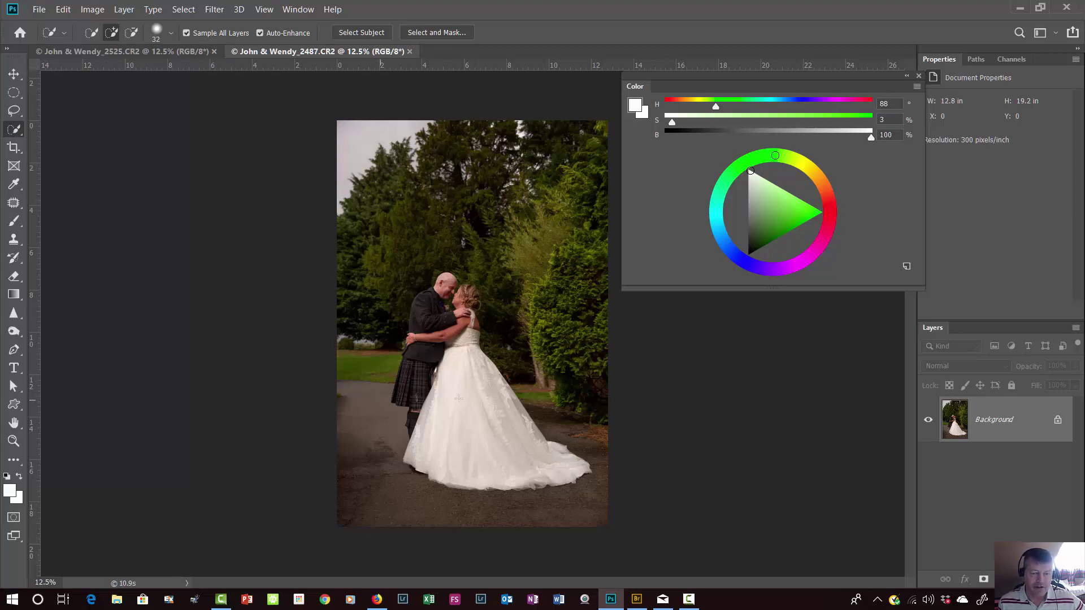
Step: Select the embracing couple with Select Subject, then zoom in on the selection edge
left_click(356, 33)
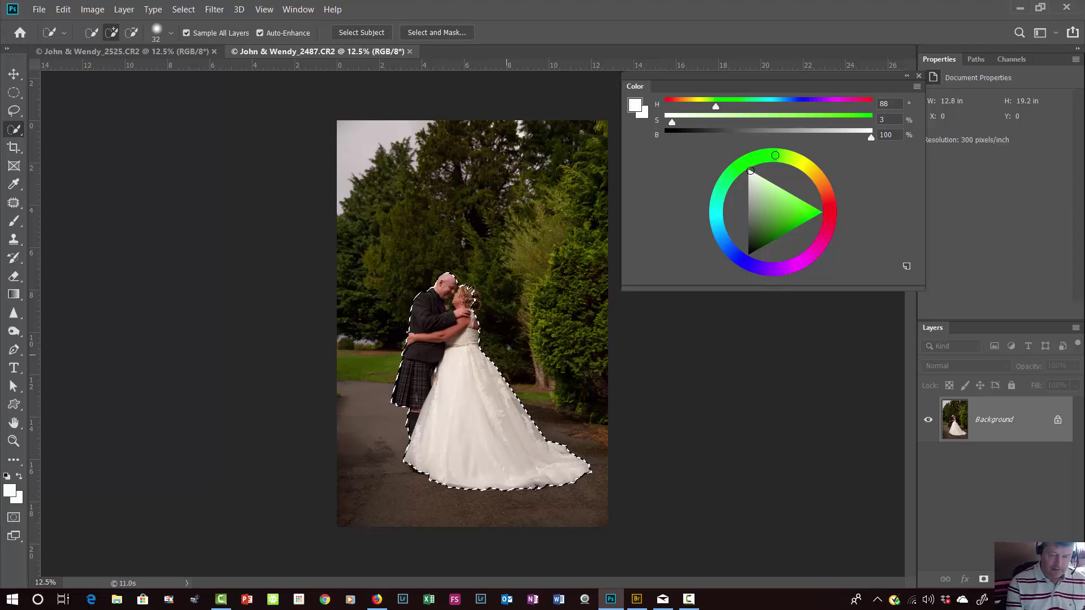
key("ctrl+plus")
key("ctrl+plus")
key("ctrl+plus")
key("ctrl+plus")
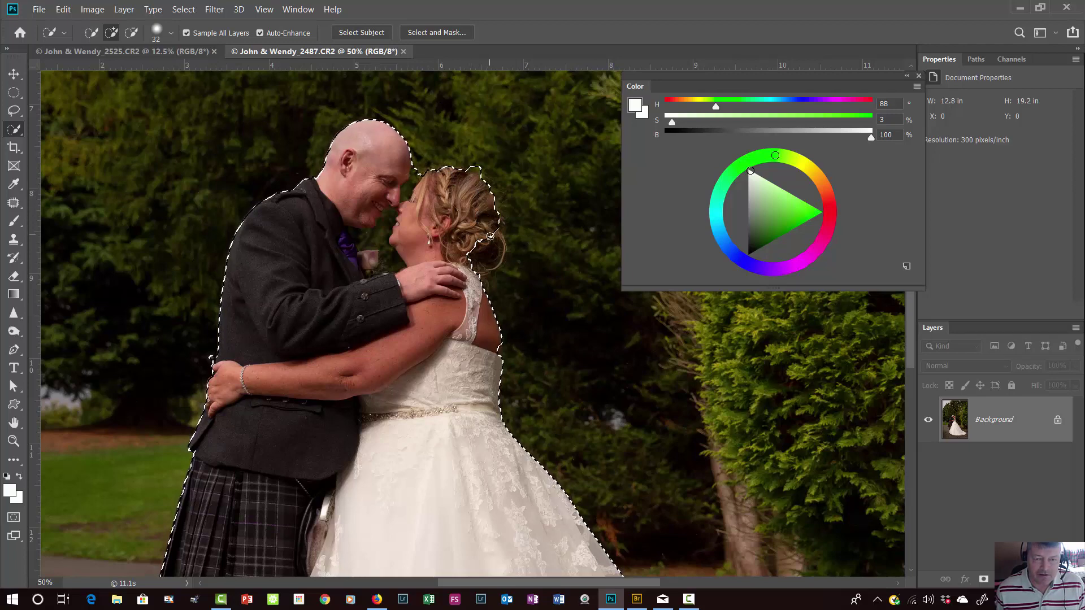
Step: Add the bride's hair to the selection and subtract stray background near the hair and faces
left_click(488, 255)
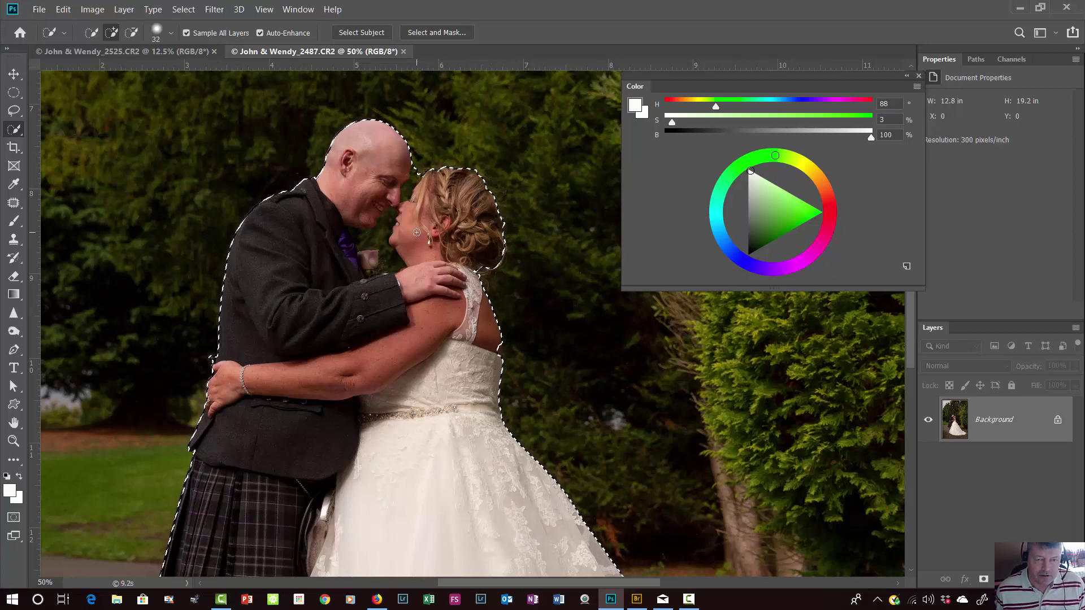
left_click(415, 184)
key("alt")
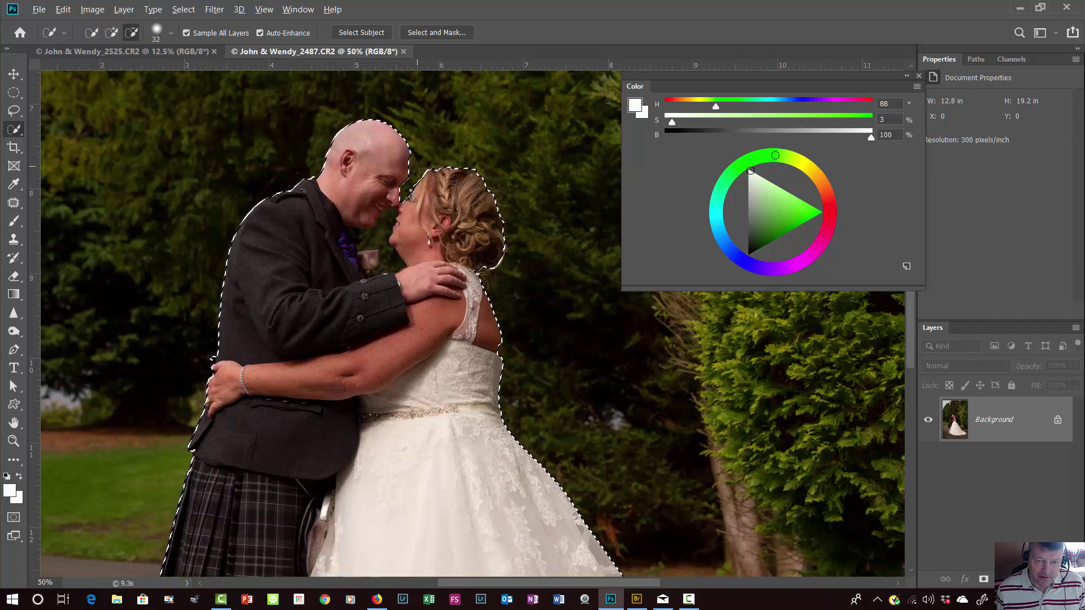
left_click(407, 193, "alt")
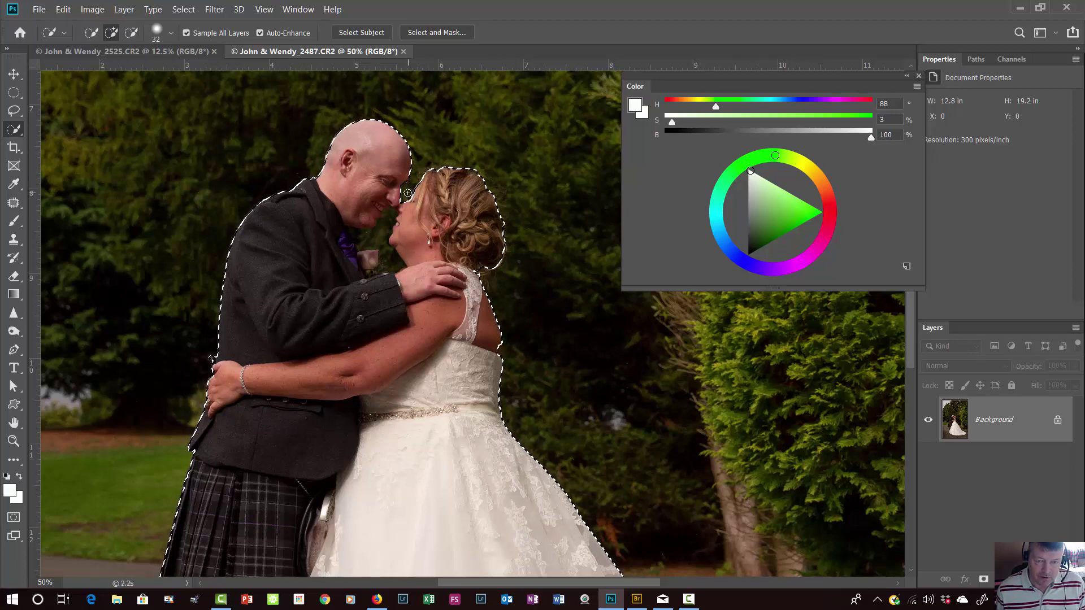
left_click(381, 236, "alt")
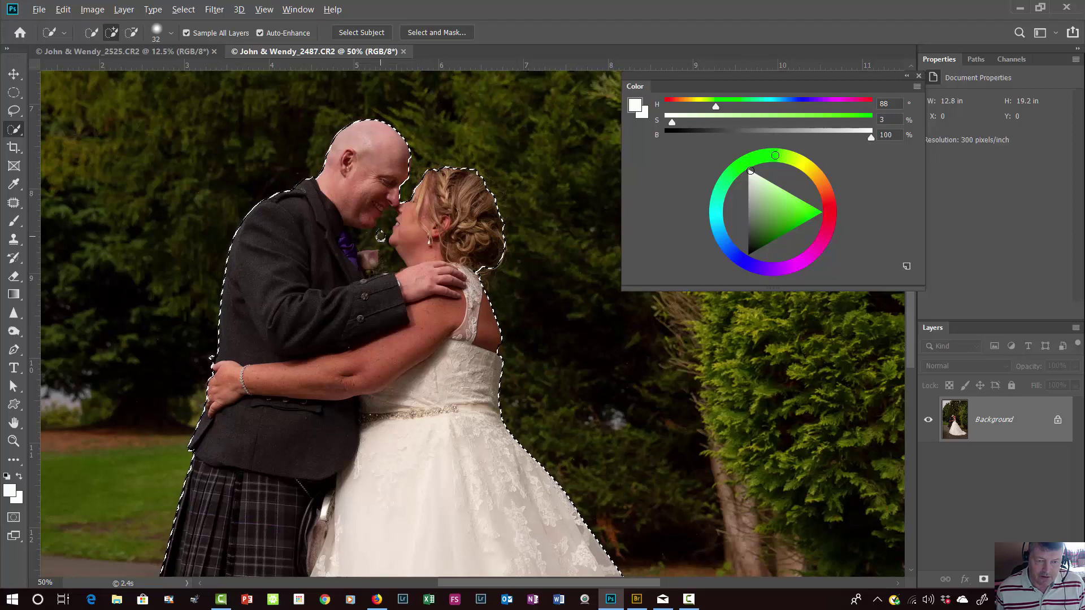
key("alt")
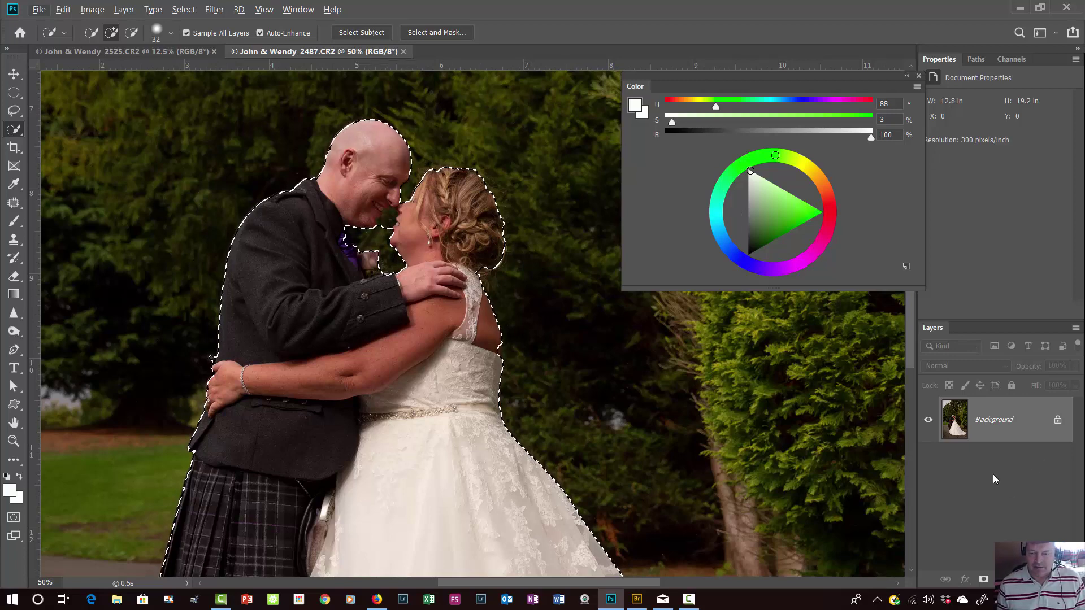
Step: Fit the photo to view, invert the selection, and add a masked Solid Color fill layer
key("ctrl+0")
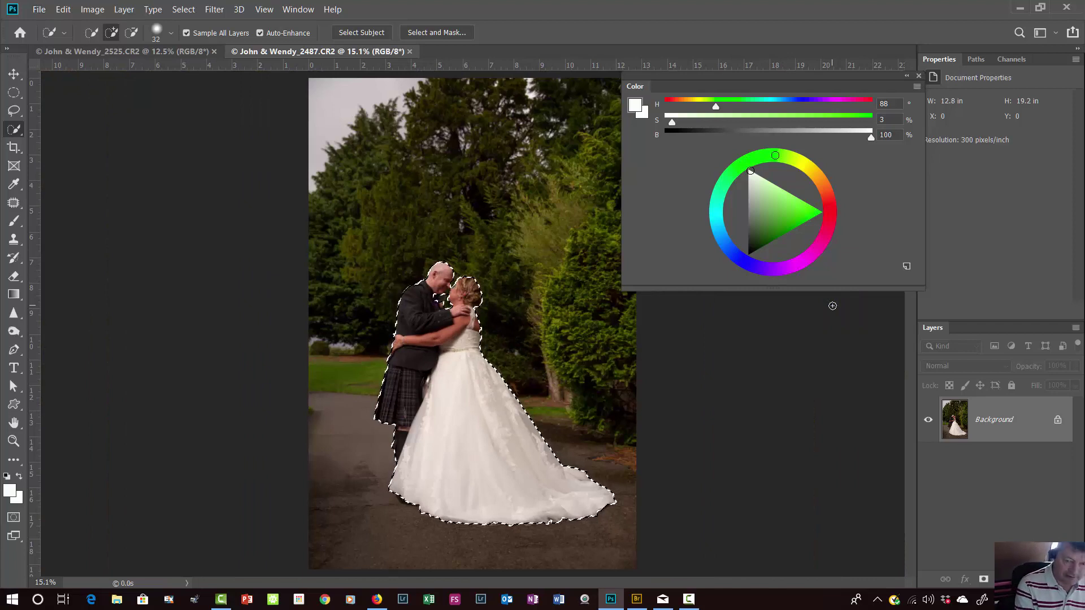
key("ctrl+shift+i")
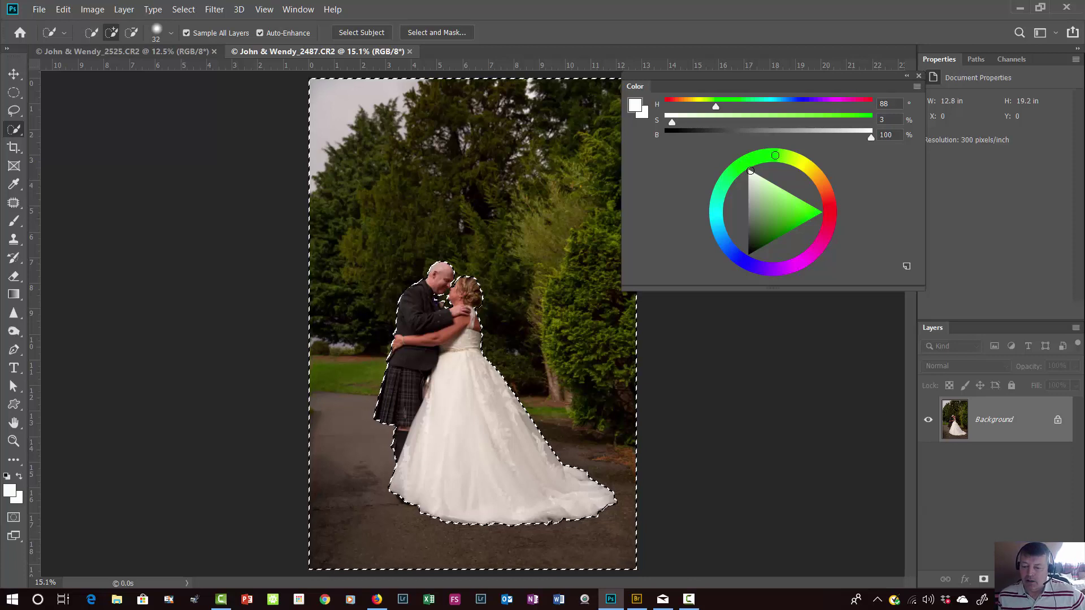
left_click(1004, 579)
left_click(998, 338)
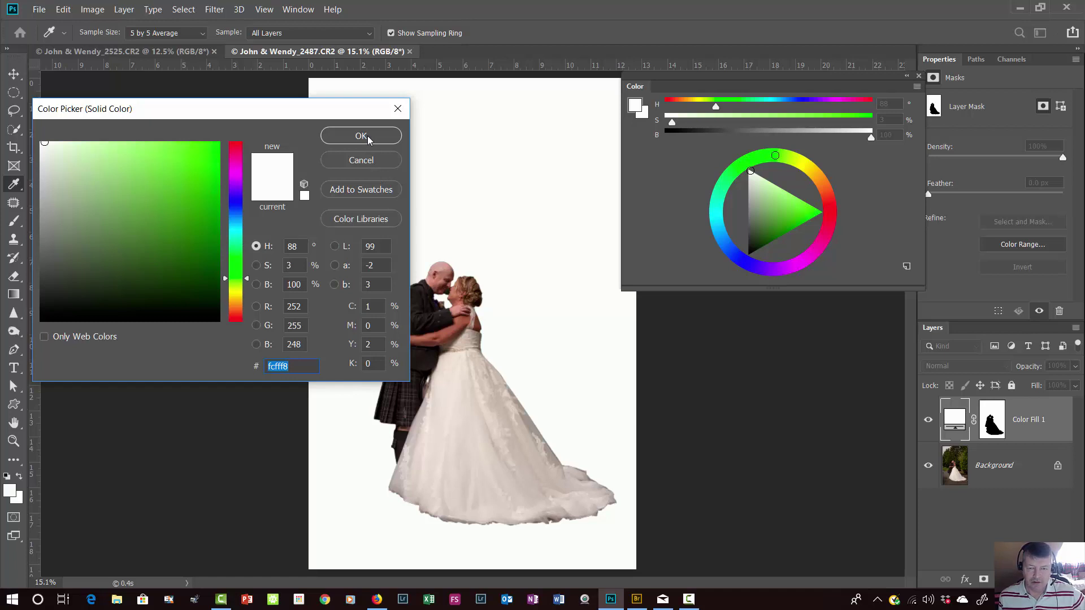
Step: Accept the fcfff8 fill, hide Color Fill 1, and sample olive 726e19 foliage as foreground
left_click(362, 136)
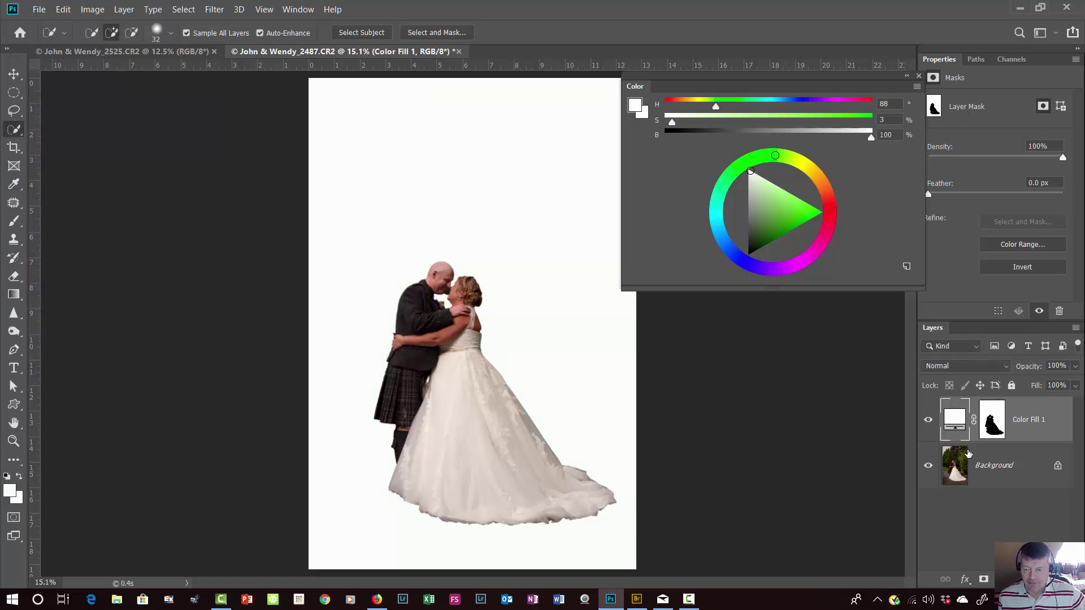
left_click(927, 424)
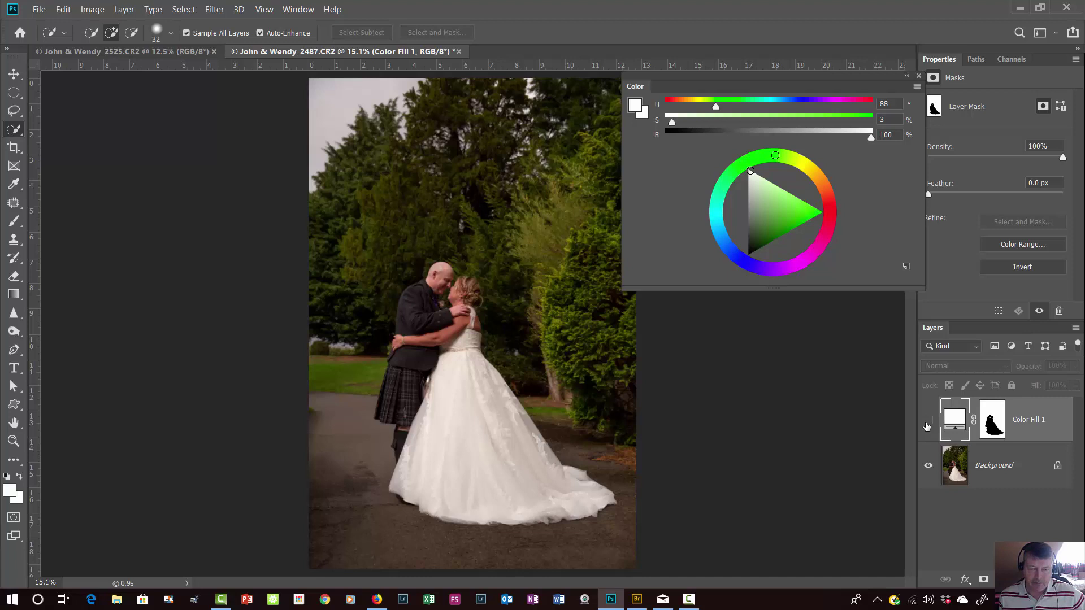
left_click(10, 490)
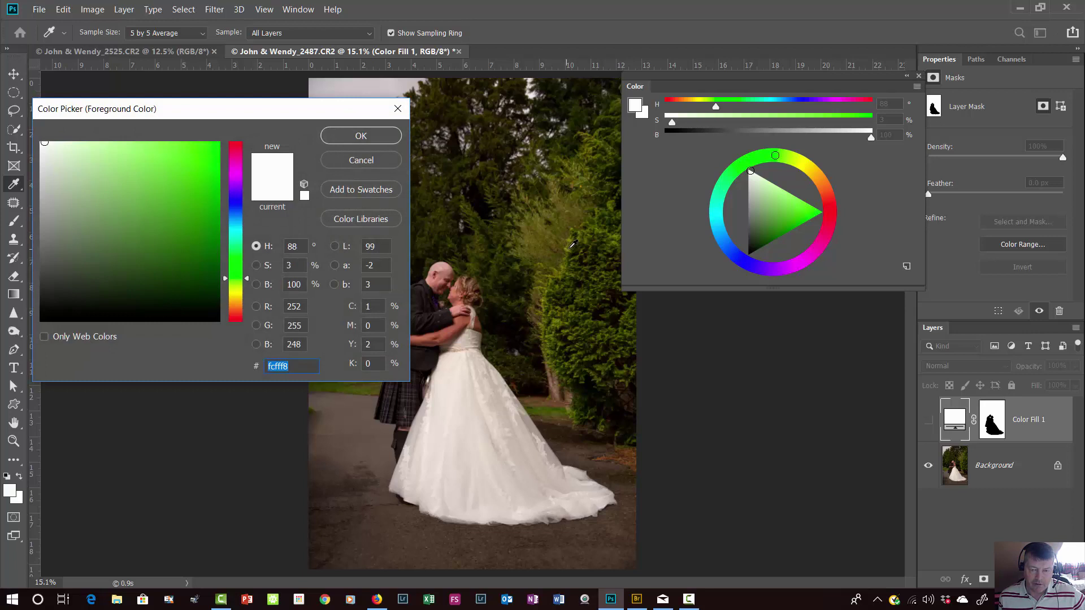
left_click(573, 244)
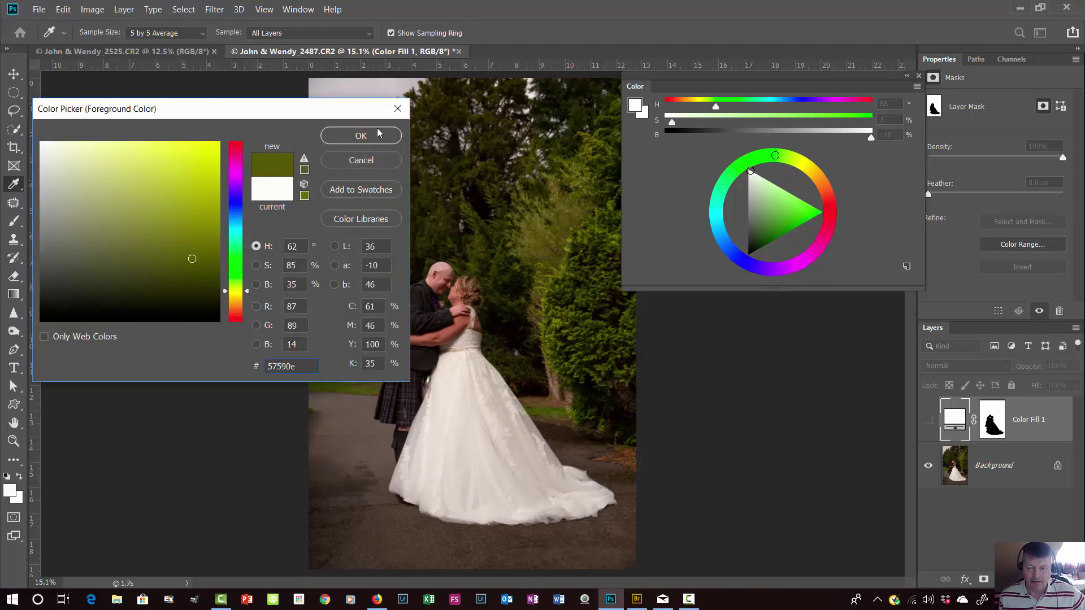
left_click(575, 289)
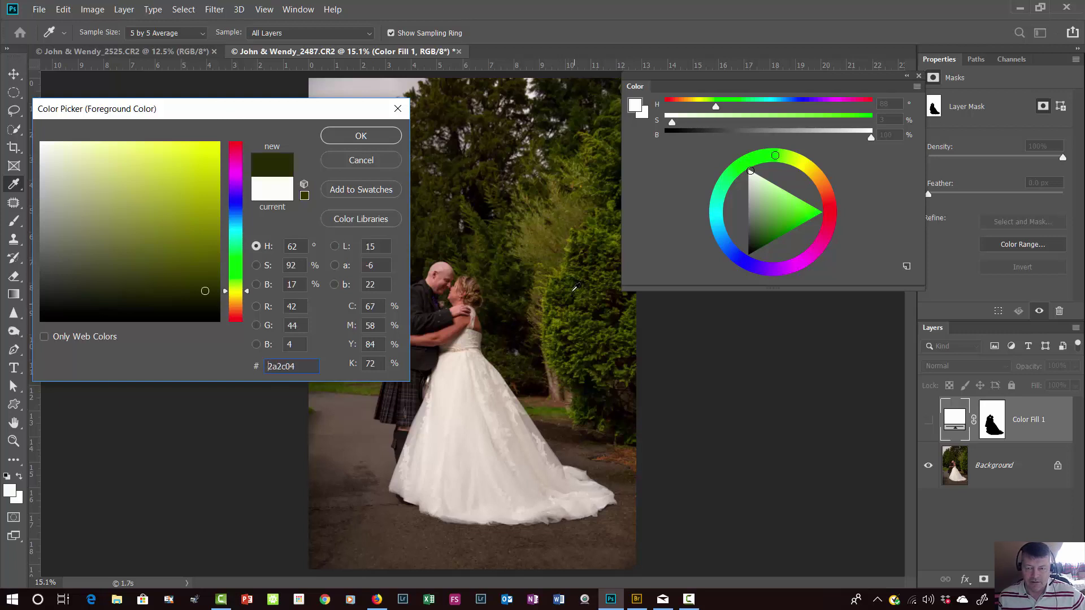
left_click(571, 208)
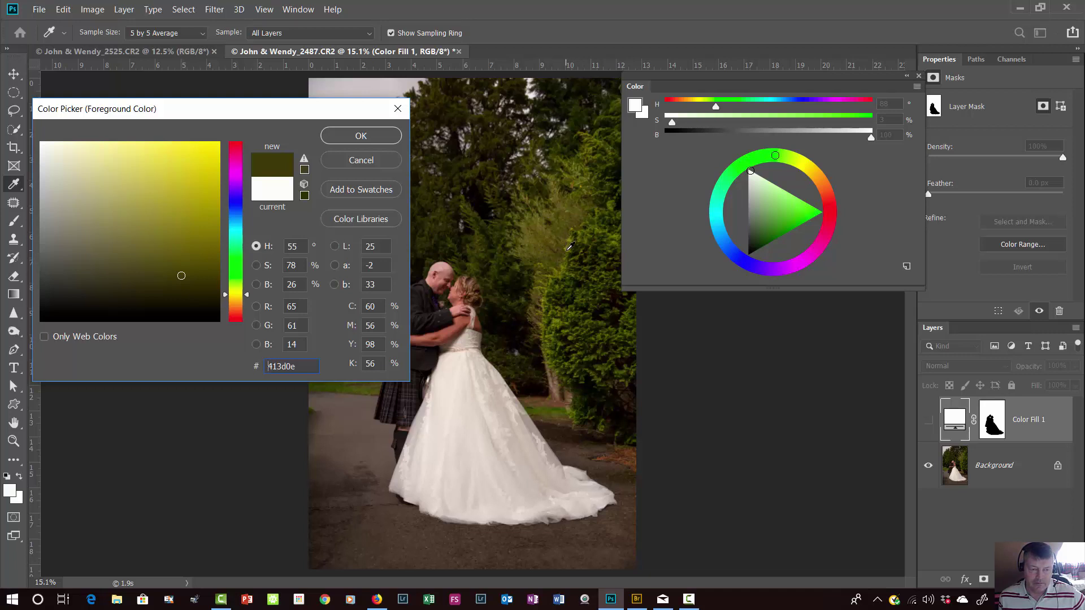
left_click(569, 248)
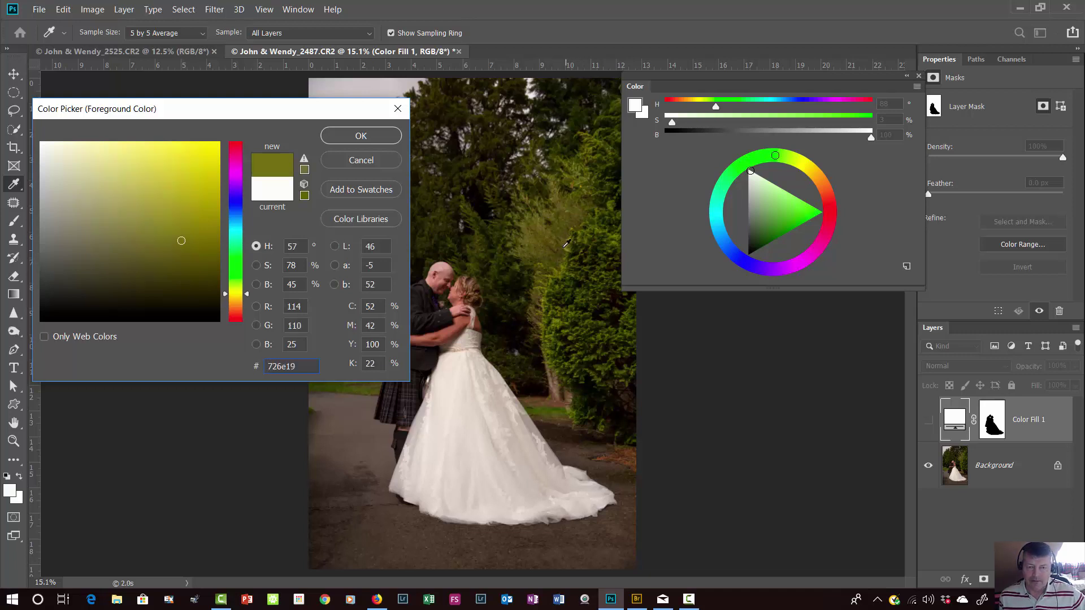
left_click(361, 136)
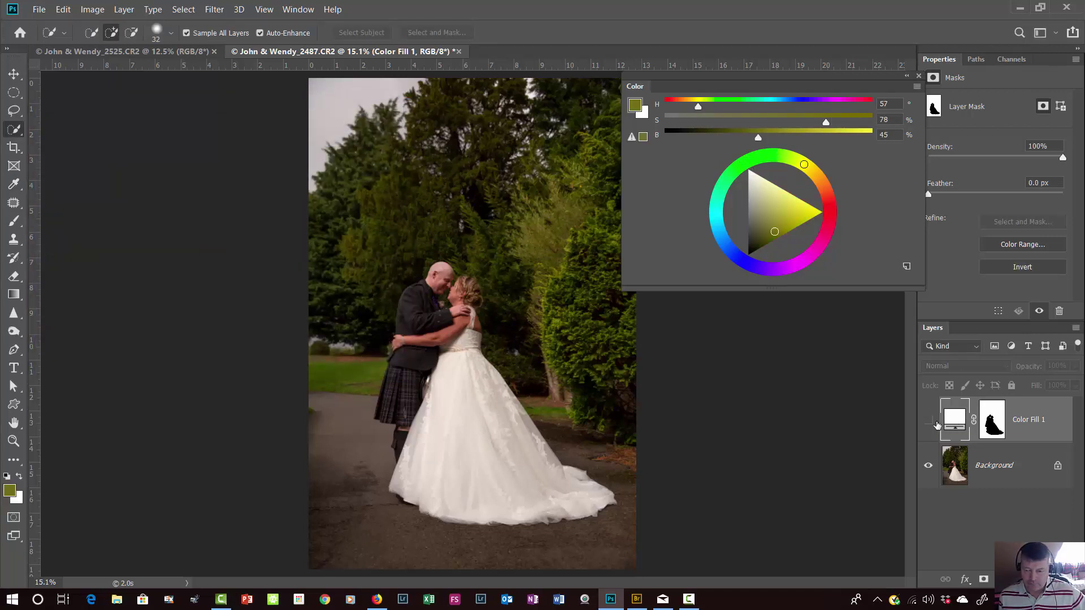
Step: Show Color Fill 1 again and recolour it with the olive 726e19 foreground colour
left_click(929, 420)
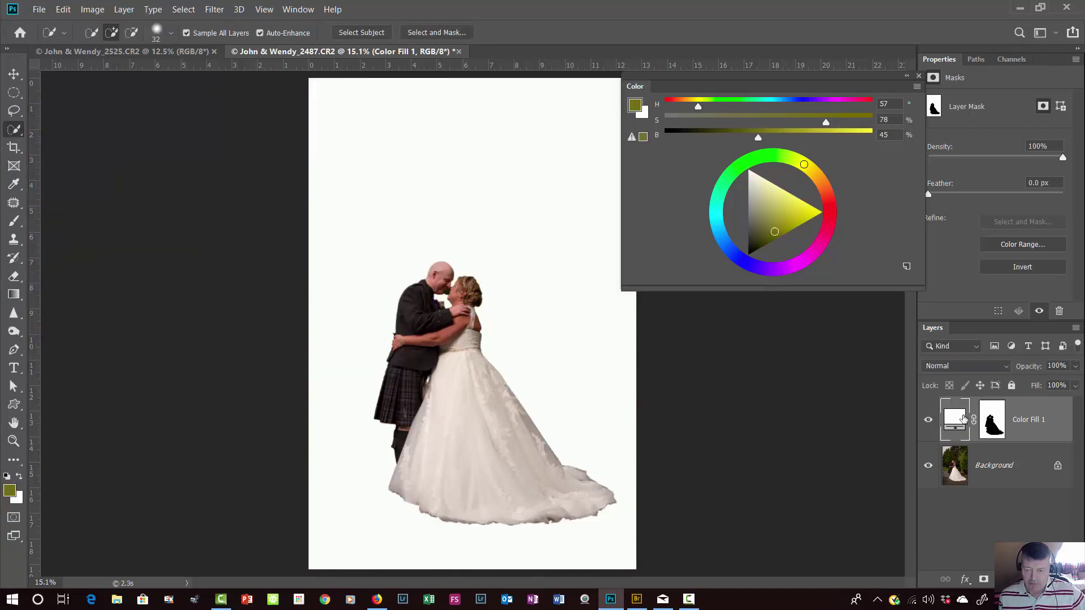
double_click(958, 419)
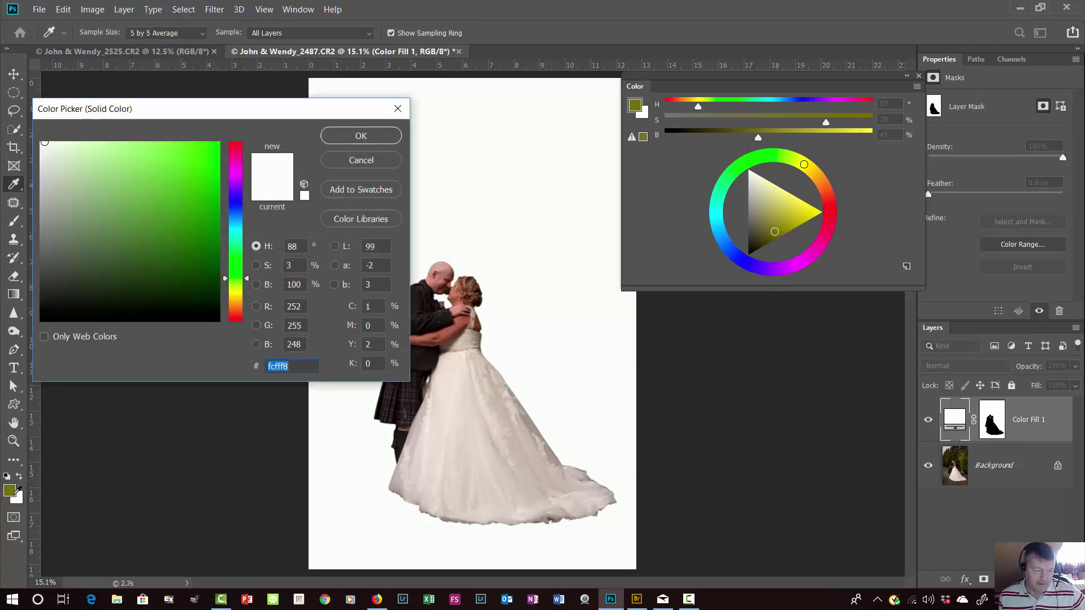
left_click(11, 490)
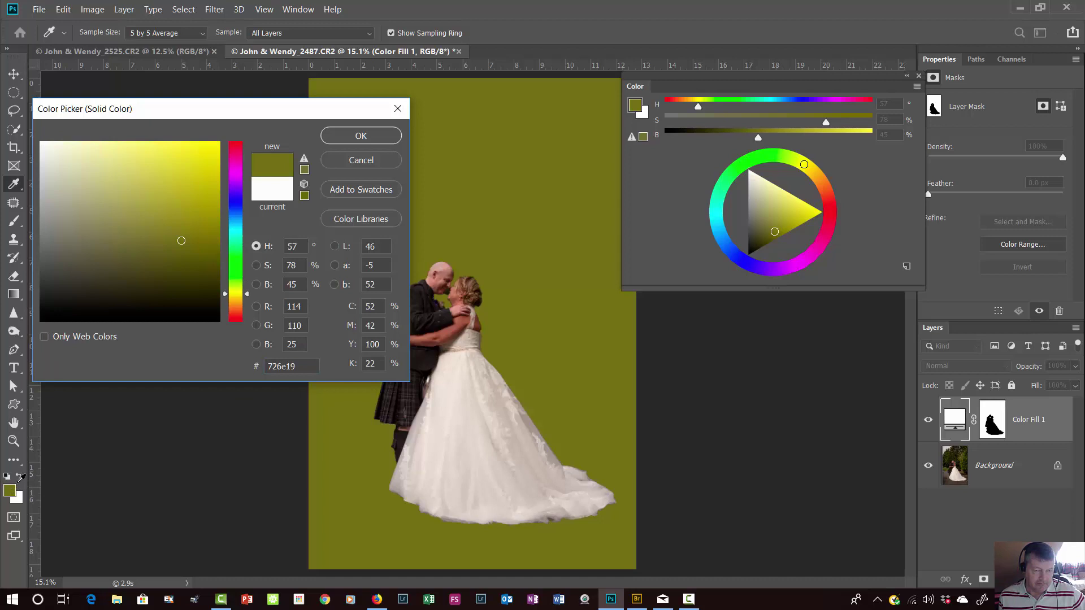
left_click(364, 138)
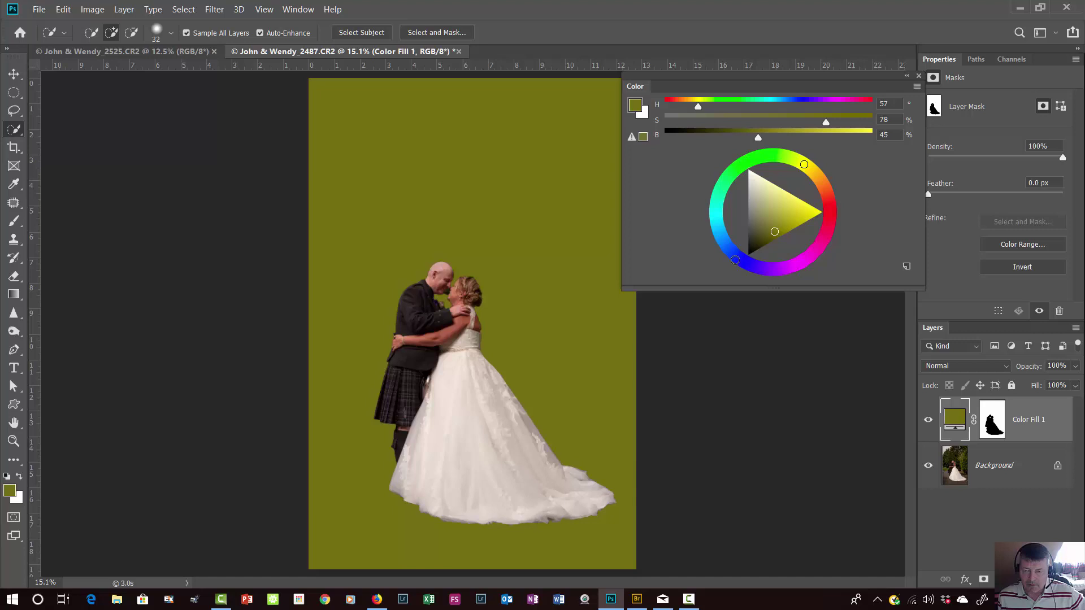
Step: Pick dark blue 192572 on the Color wheel and apply it to Color Fill 1
left_click(736, 258)
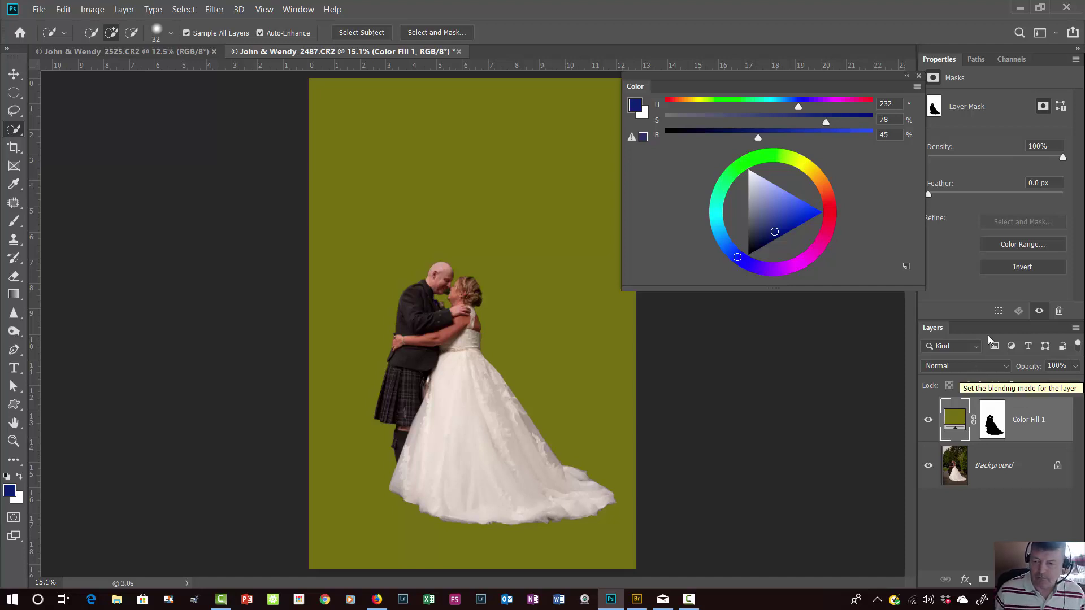
double_click(955, 418)
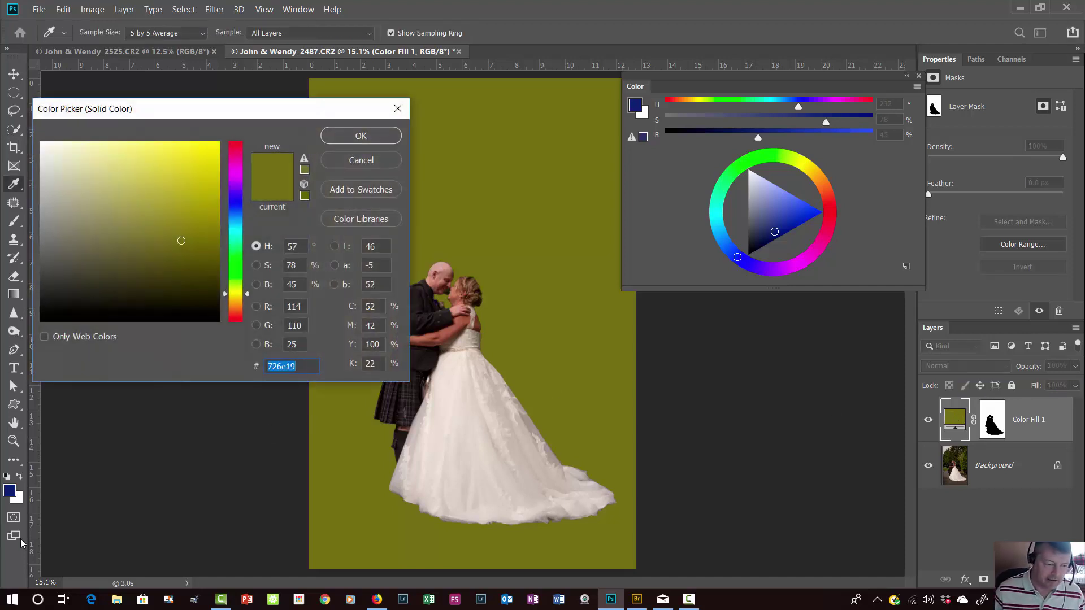
left_click(10, 487)
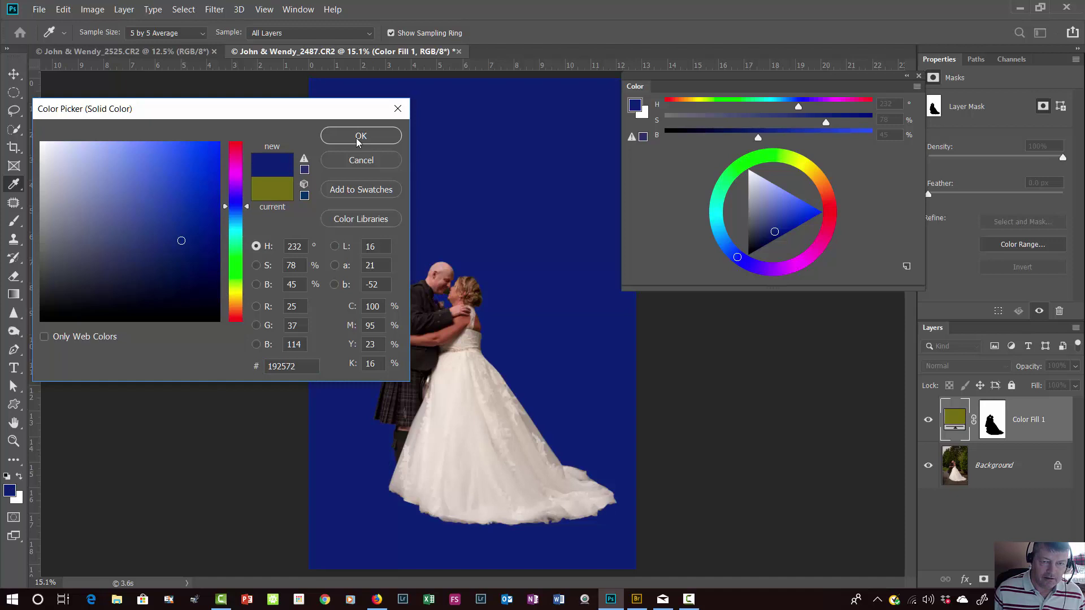
left_click(361, 137)
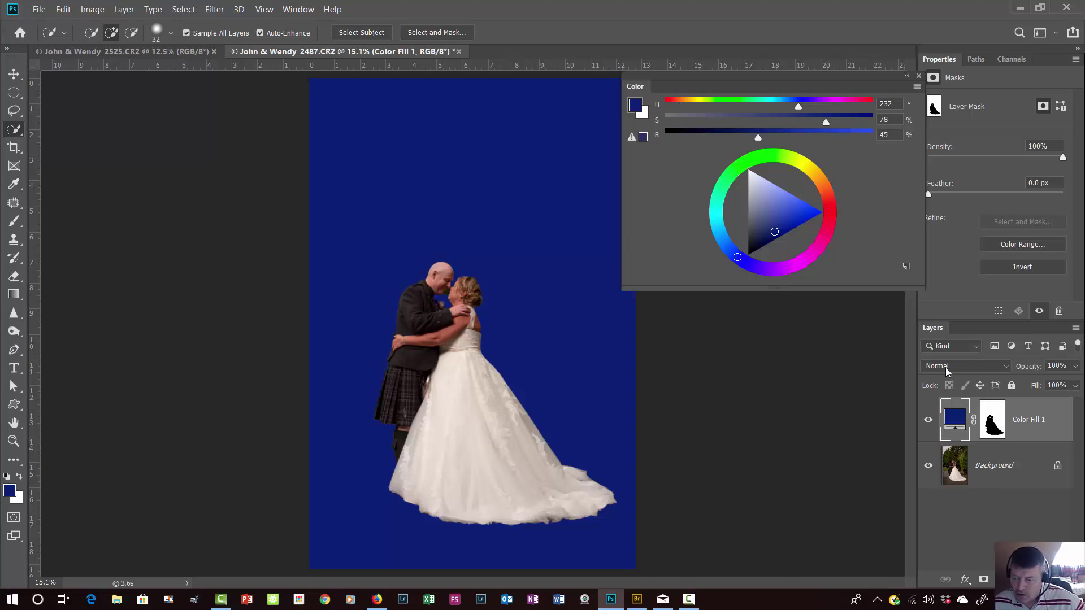
Step: Set Color Fill 1's blend mode to Color, tinting the trees and path purple
left_click(985, 369)
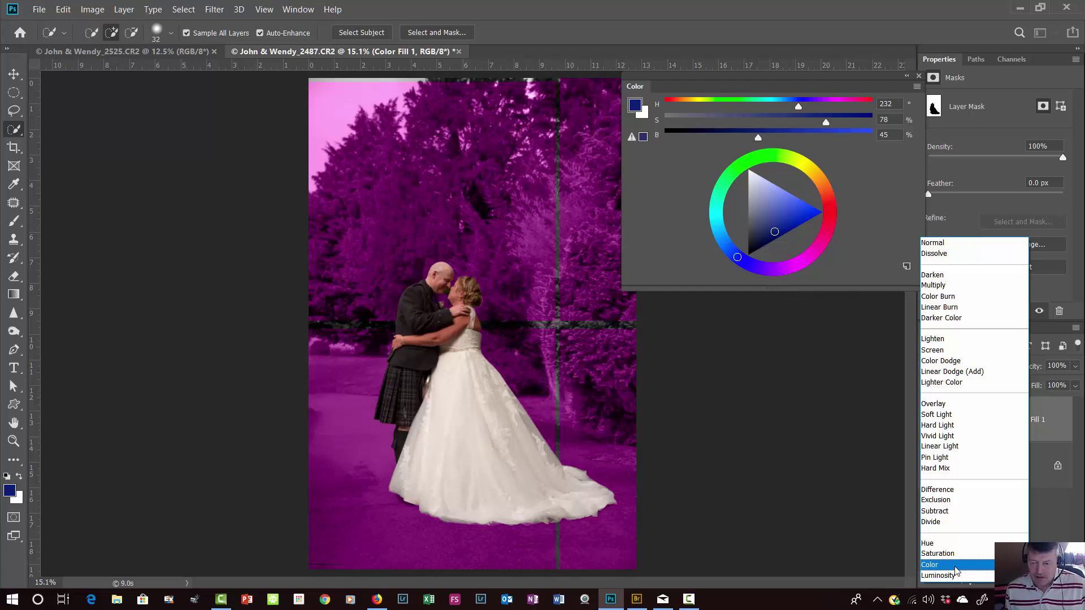
left_click(955, 567)
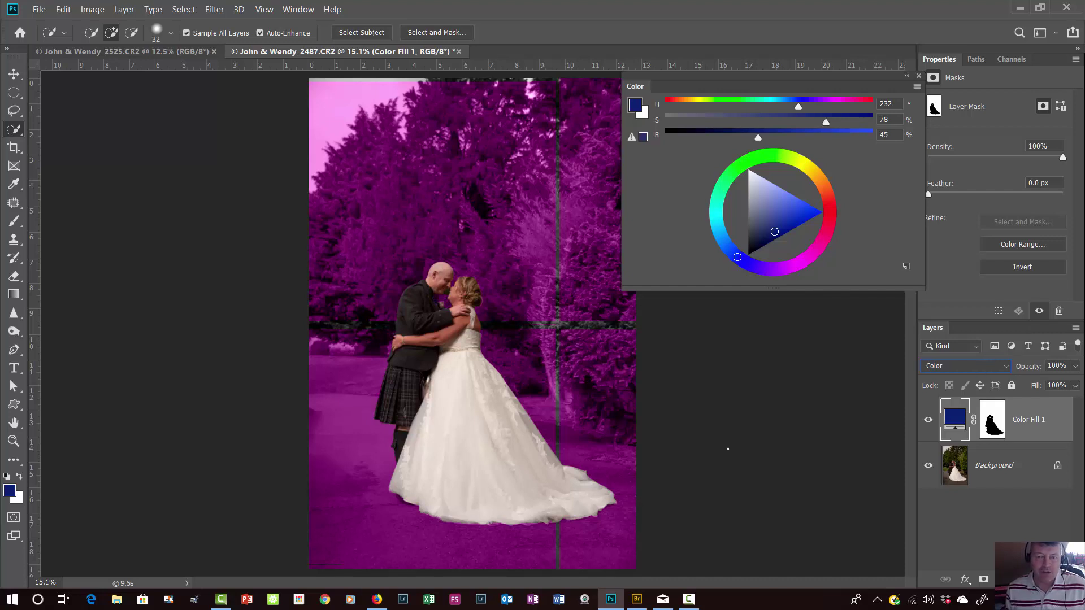
Step: Save the image as a JPEG named 'test' at Quality 12 Maximum
left_click(38, 11)
left_click(61, 165)
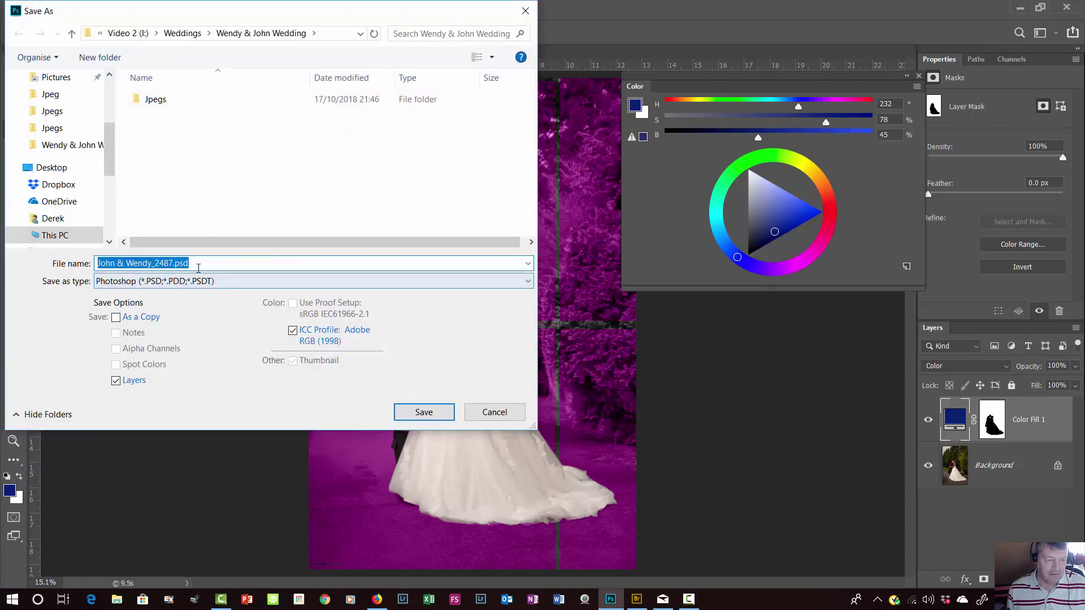
type("test")
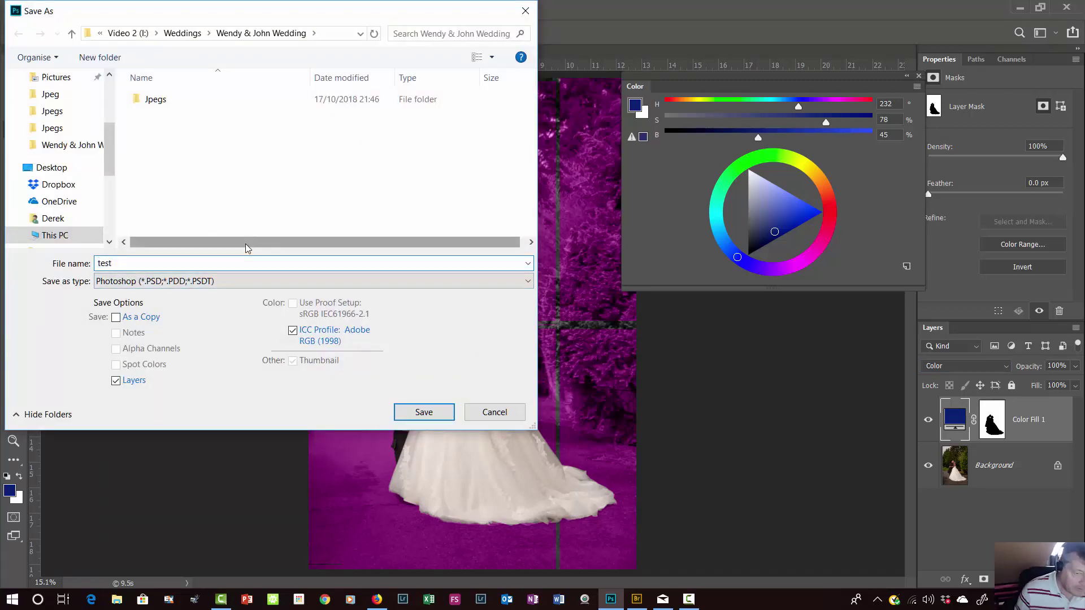
left_click(226, 281)
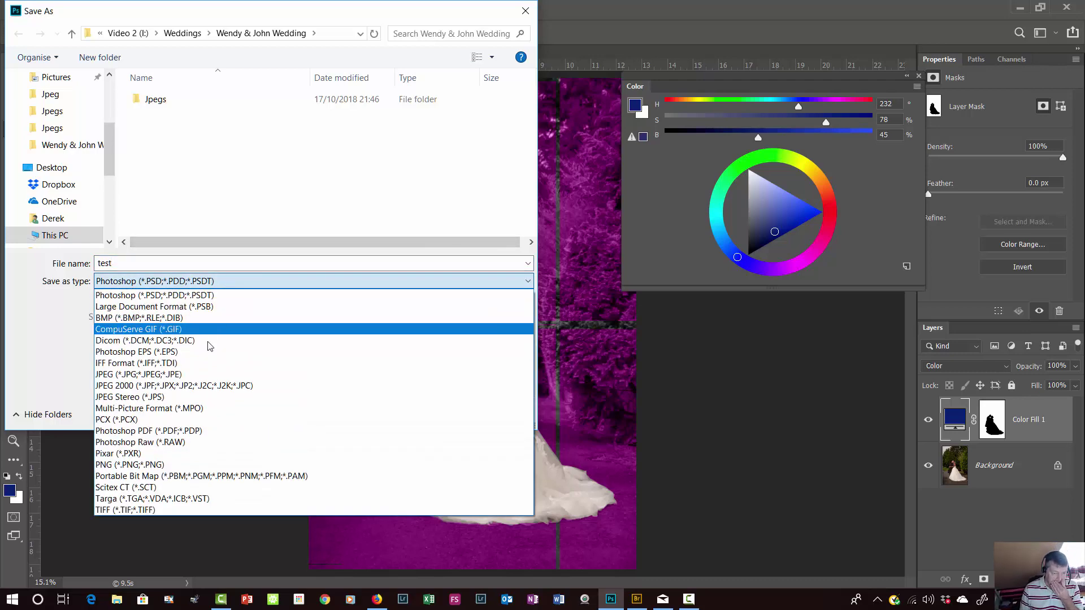
left_click(215, 378)
left_click(424, 413)
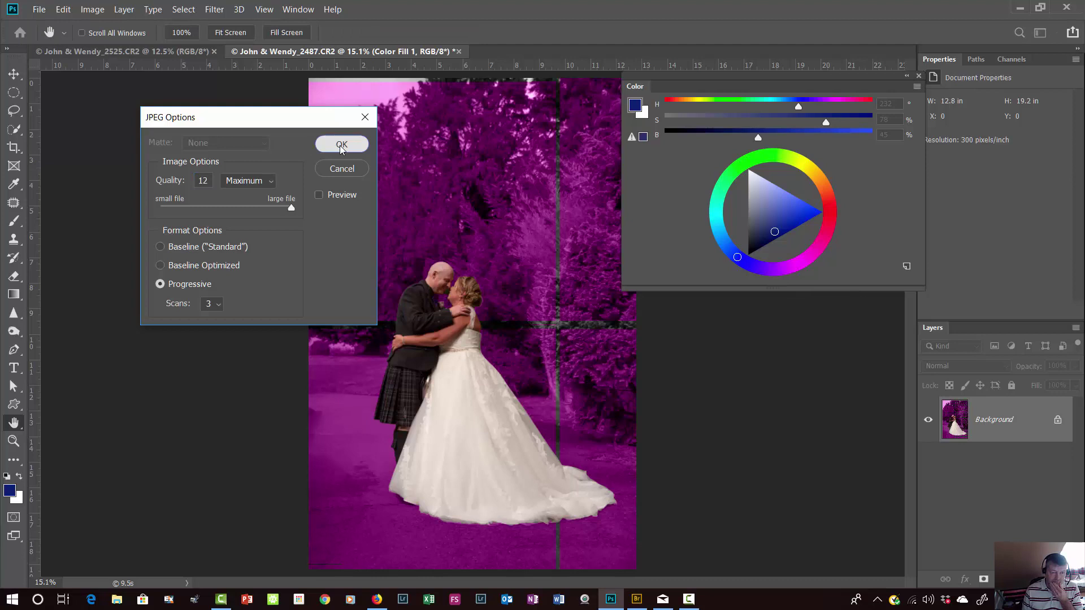
left_click(341, 144)
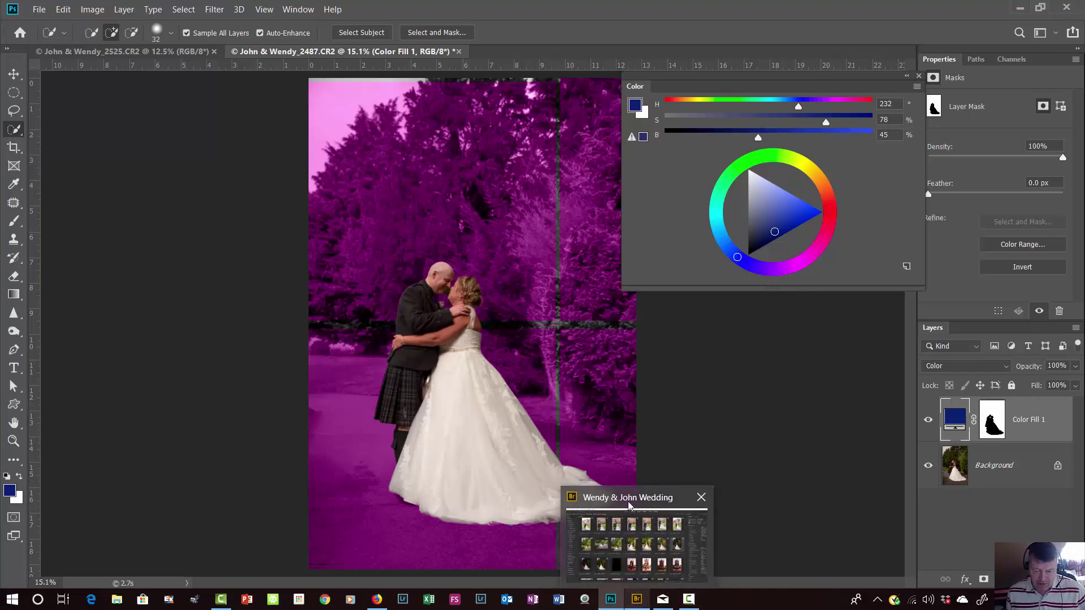
left_click(631, 509)
left_click_drag(921, 366, 913, 563)
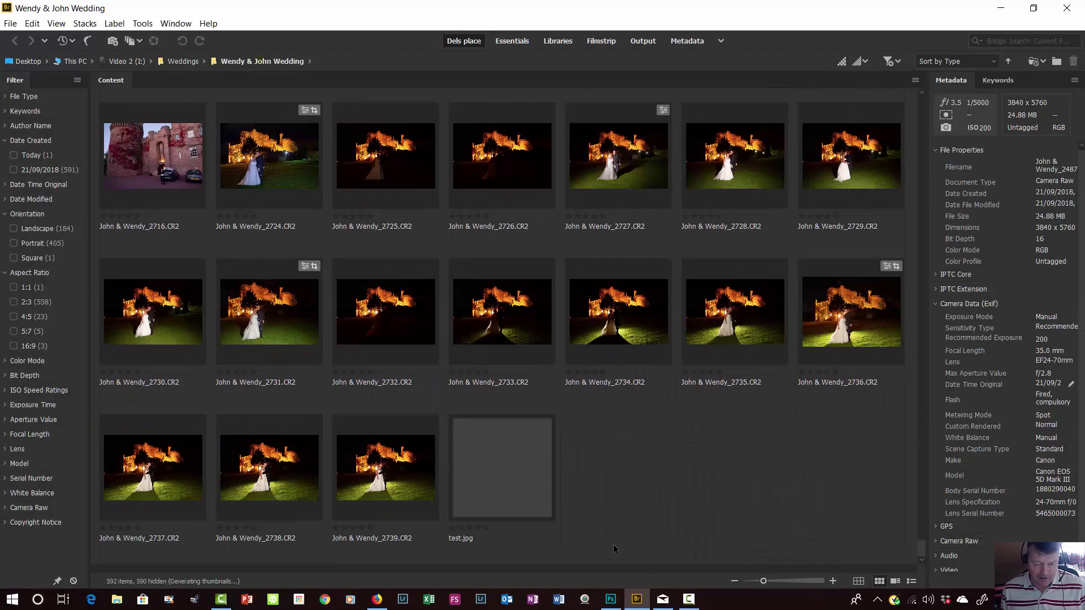
left_click(518, 450)
left_click(373, 459)
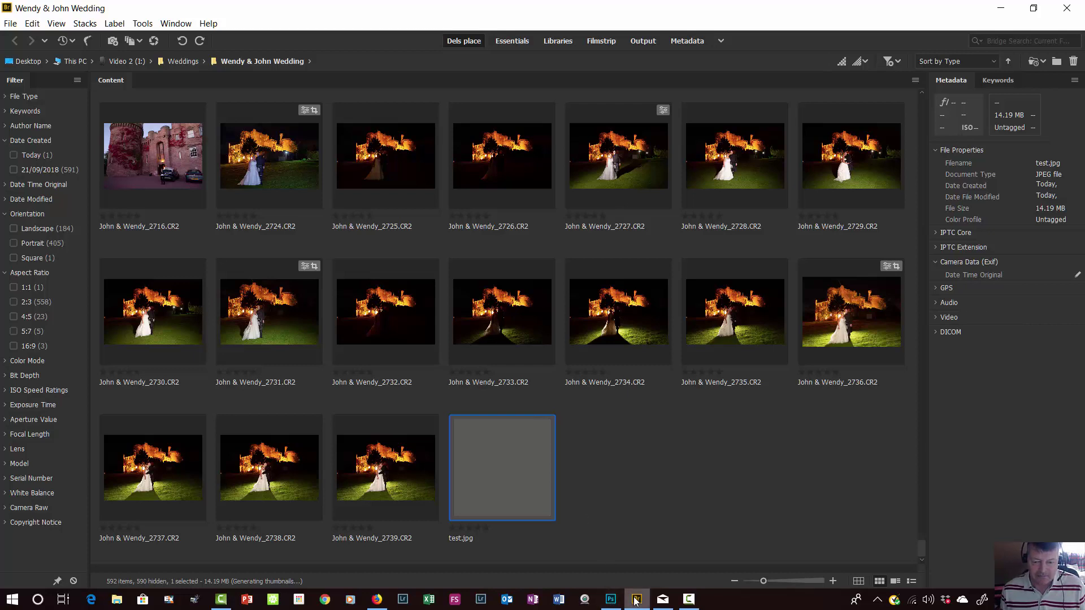
left_click(608, 604)
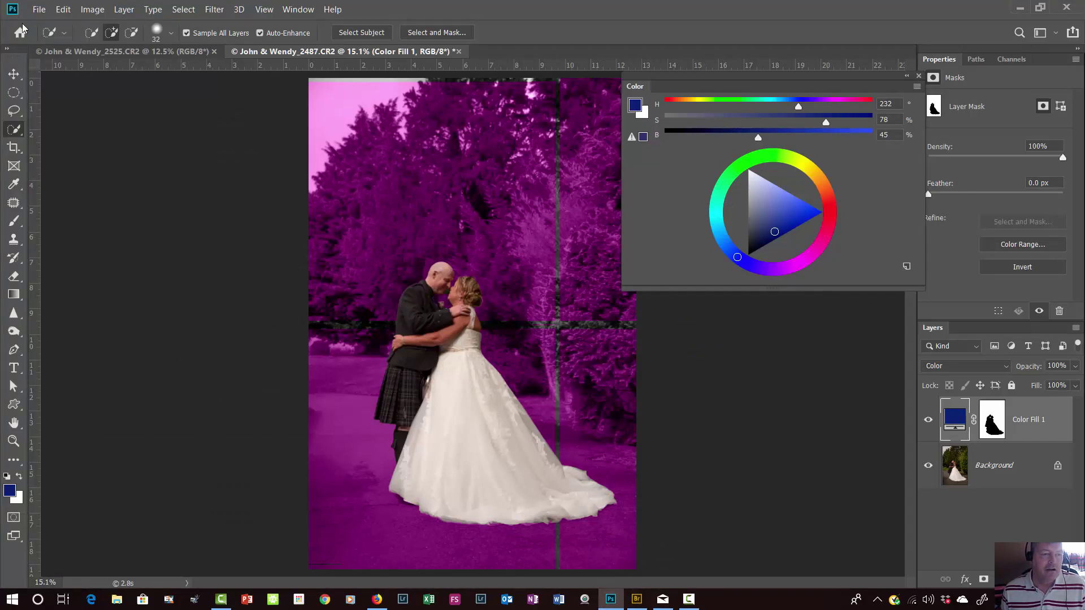
Step: Save another maximum-quality JPEG copy named 'test 2' in the wedding folder
left_click(39, 9)
left_click(43, 159)
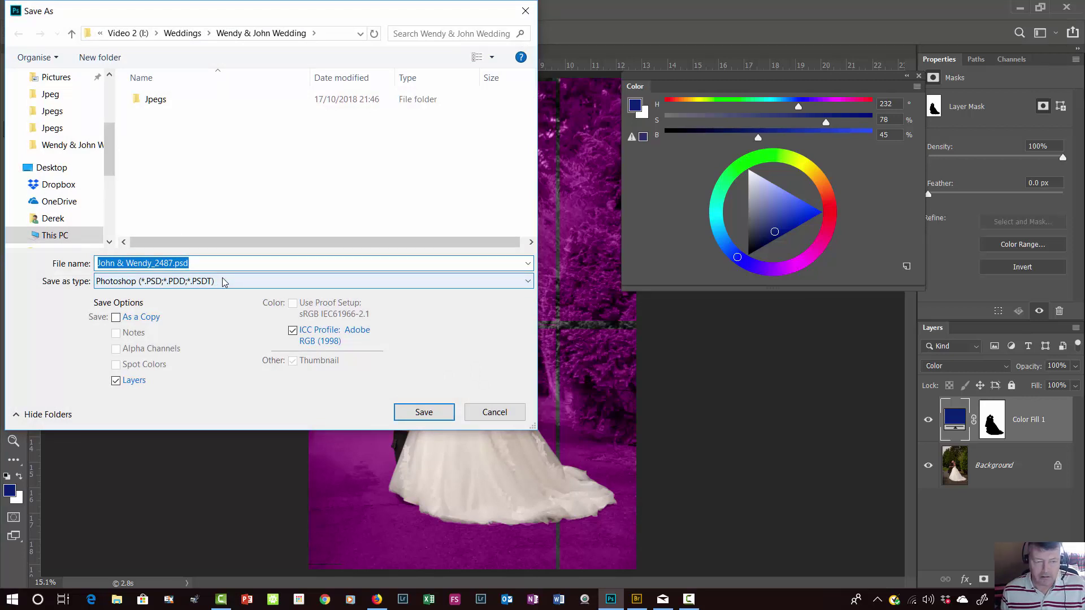
left_click(263, 279)
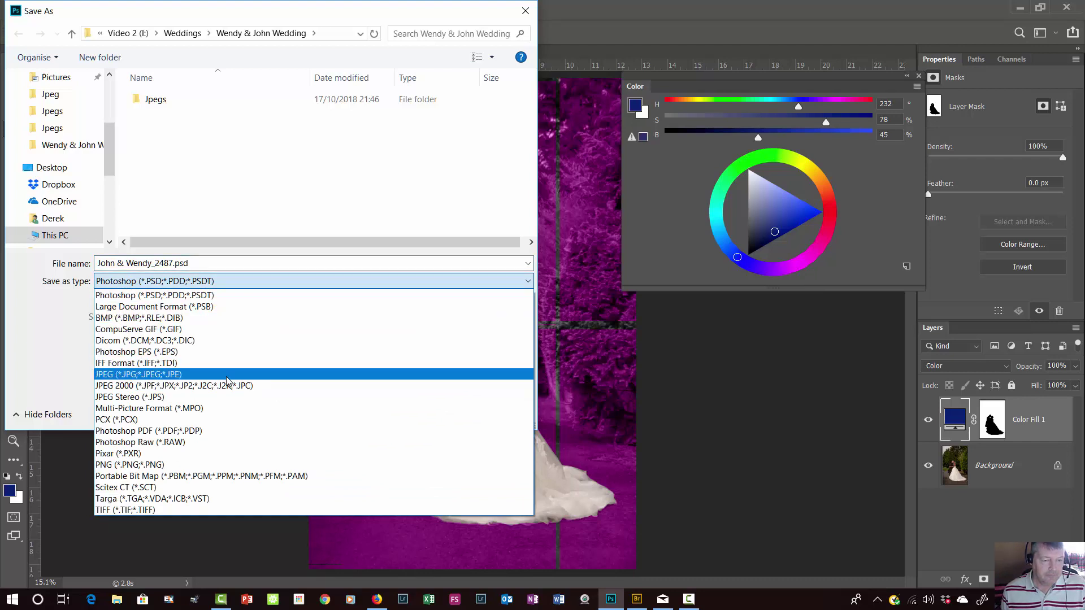
left_click(226, 374)
left_click(219, 264)
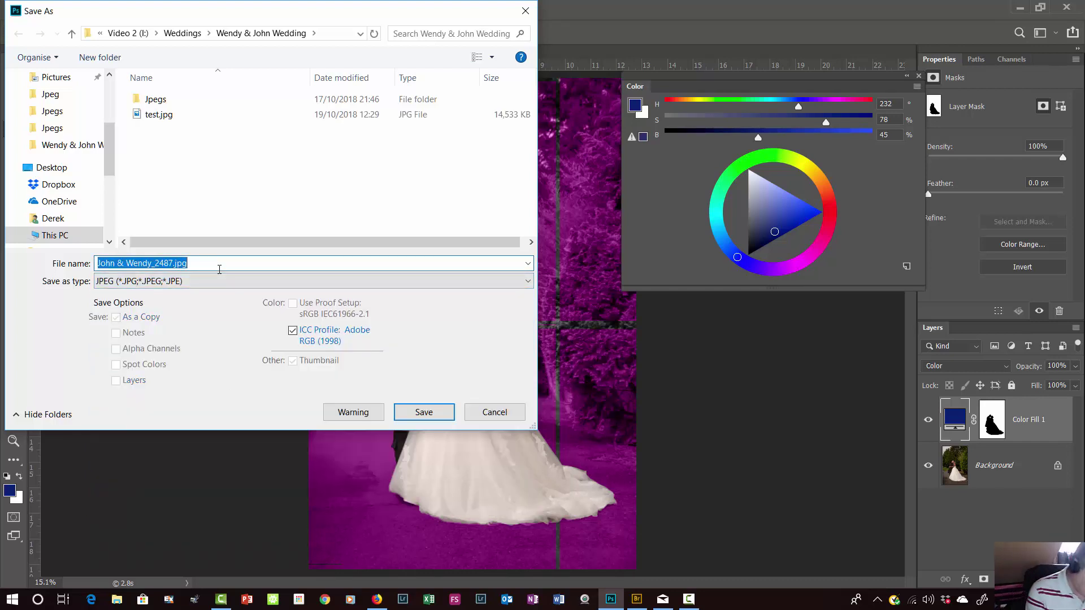
type("test")
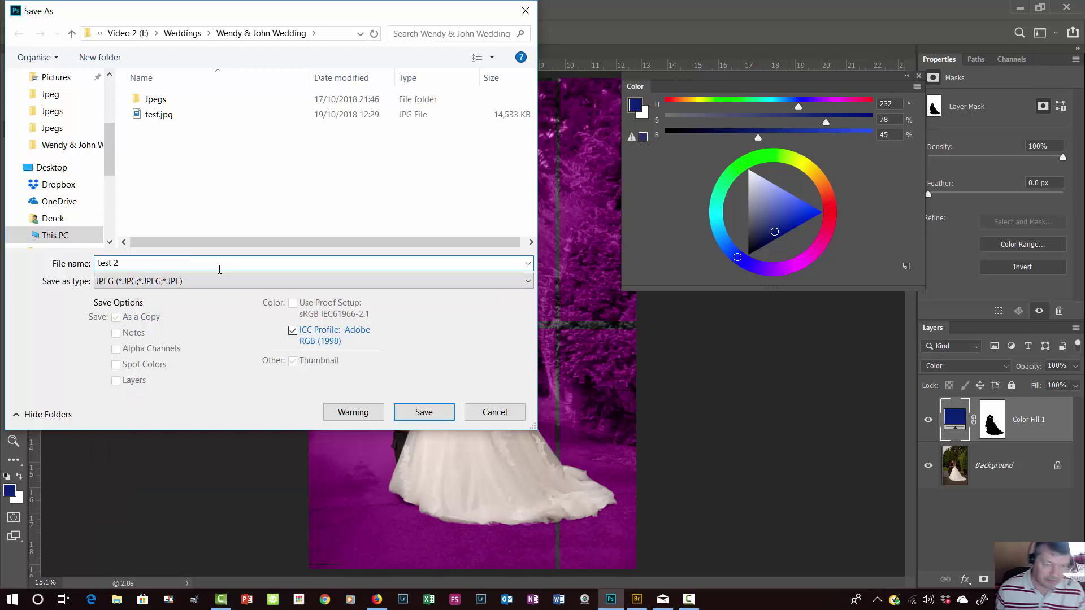
type(" 2")
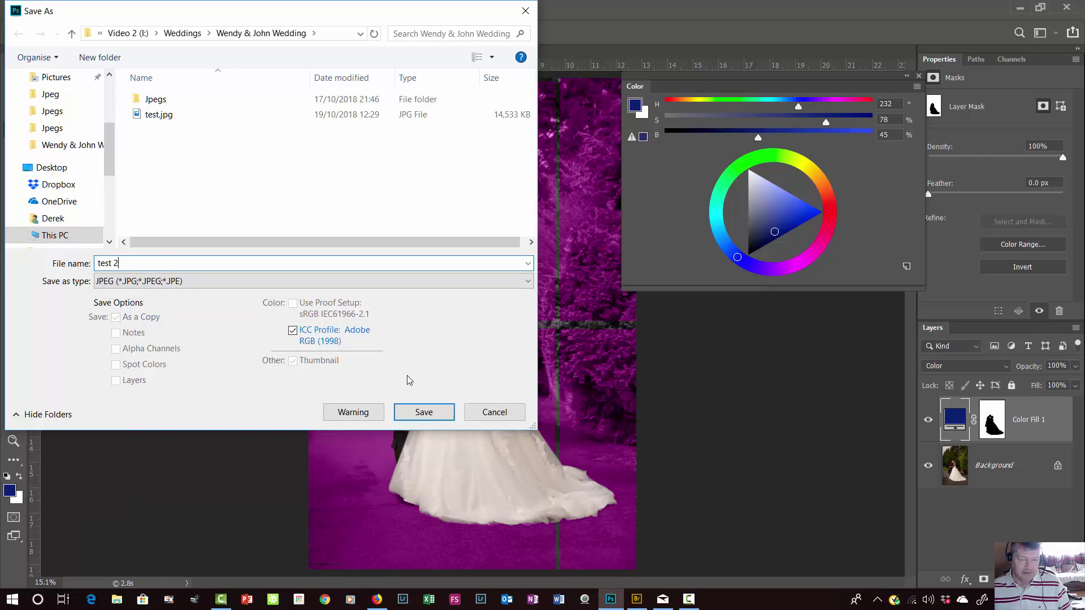
left_click(445, 422)
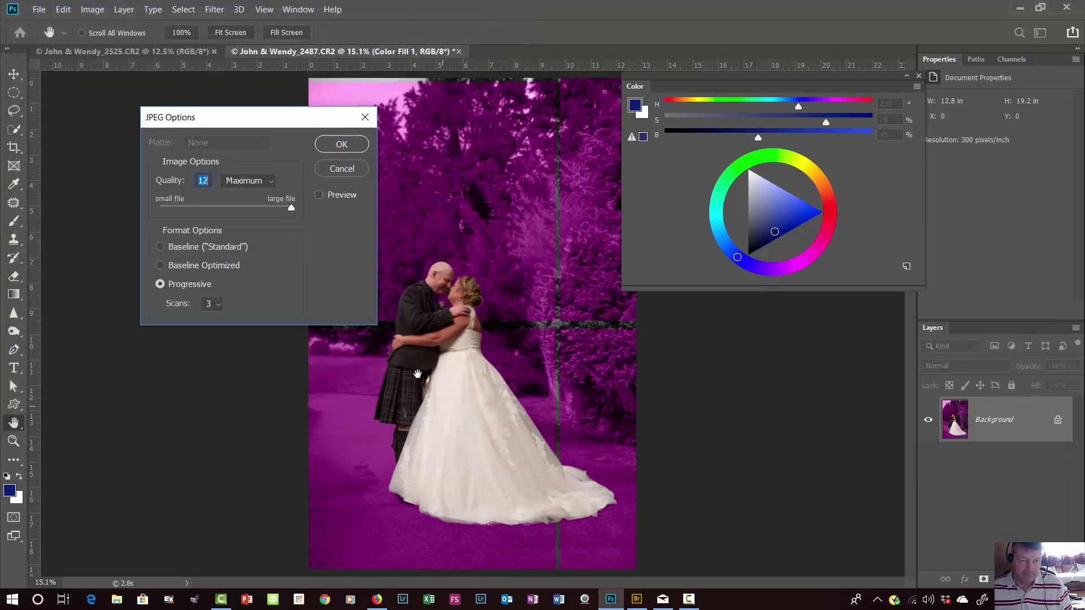
left_click(341, 144)
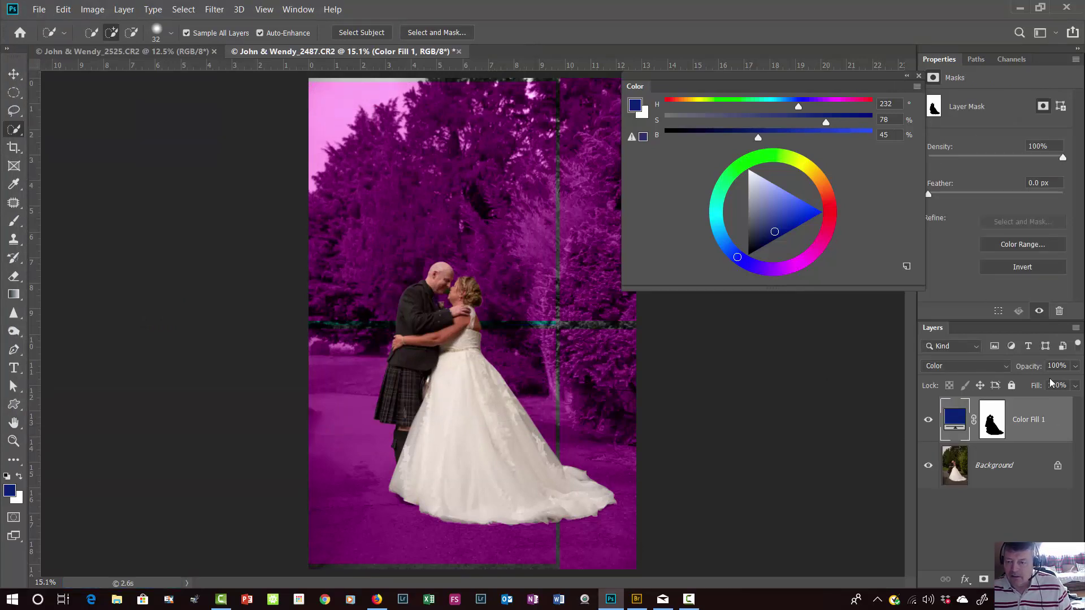
Step: Lower the Color Fill 1 layer's opacity to 27%
left_click(1075, 367)
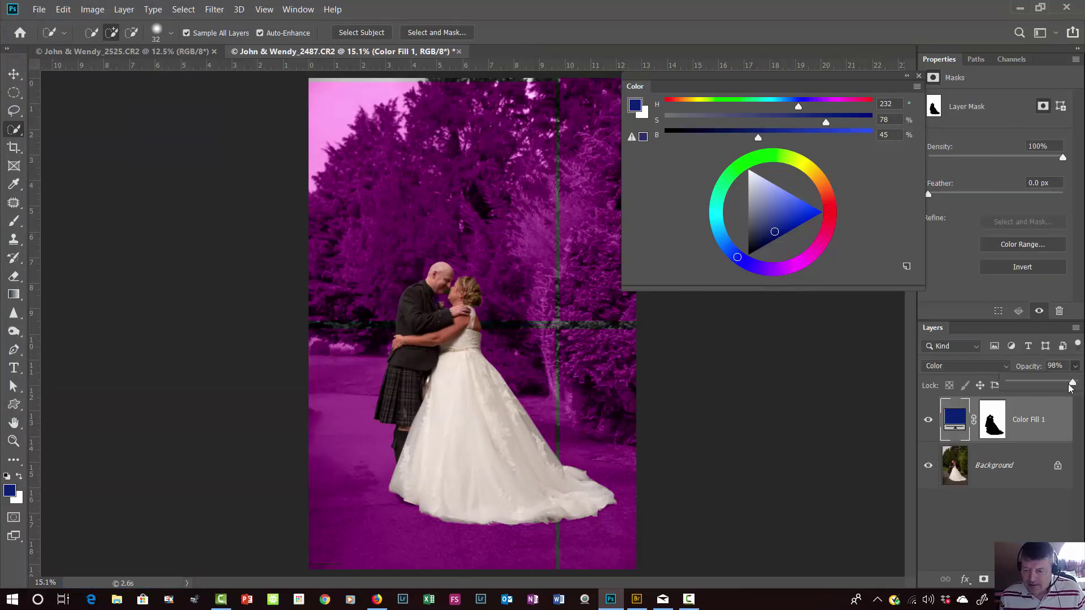
left_click_drag(1074, 384, 1028, 394)
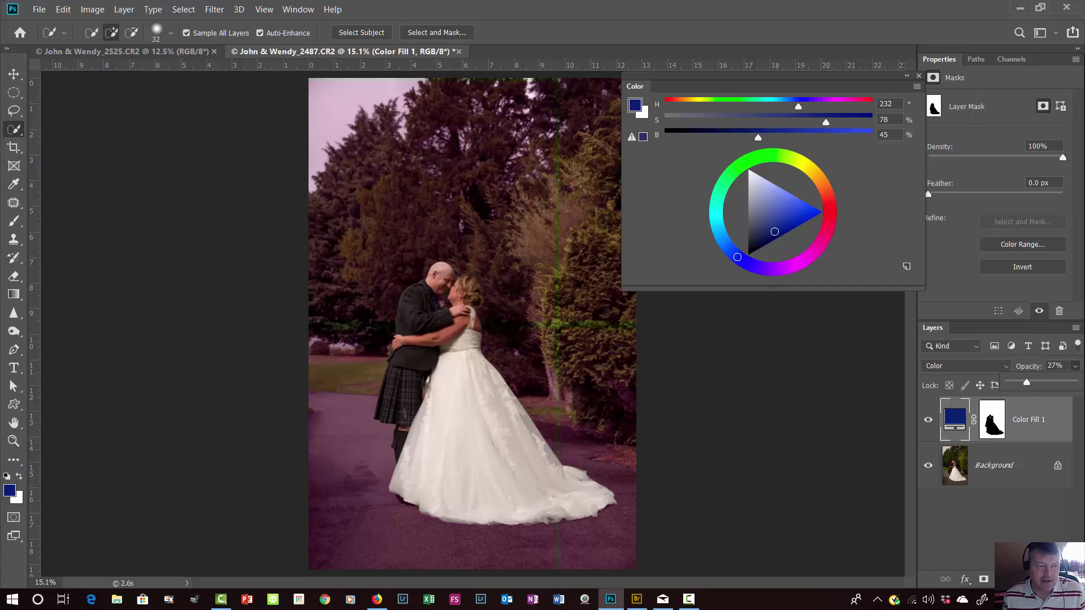
Step: Start a Save As copy of the photo in JPEG format
left_click(40, 10)
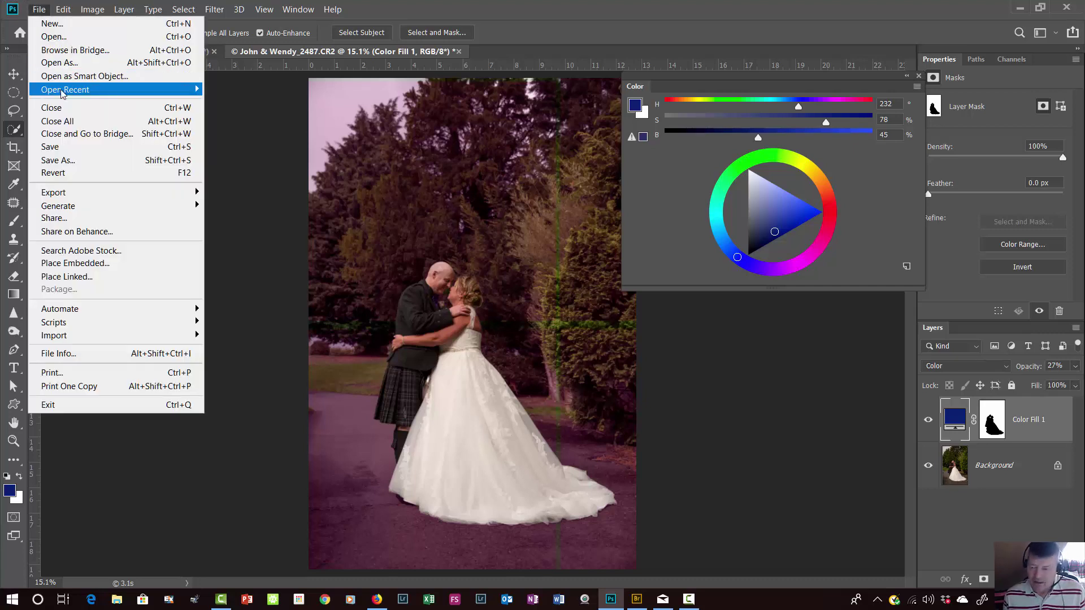
mouse_move(63, 94)
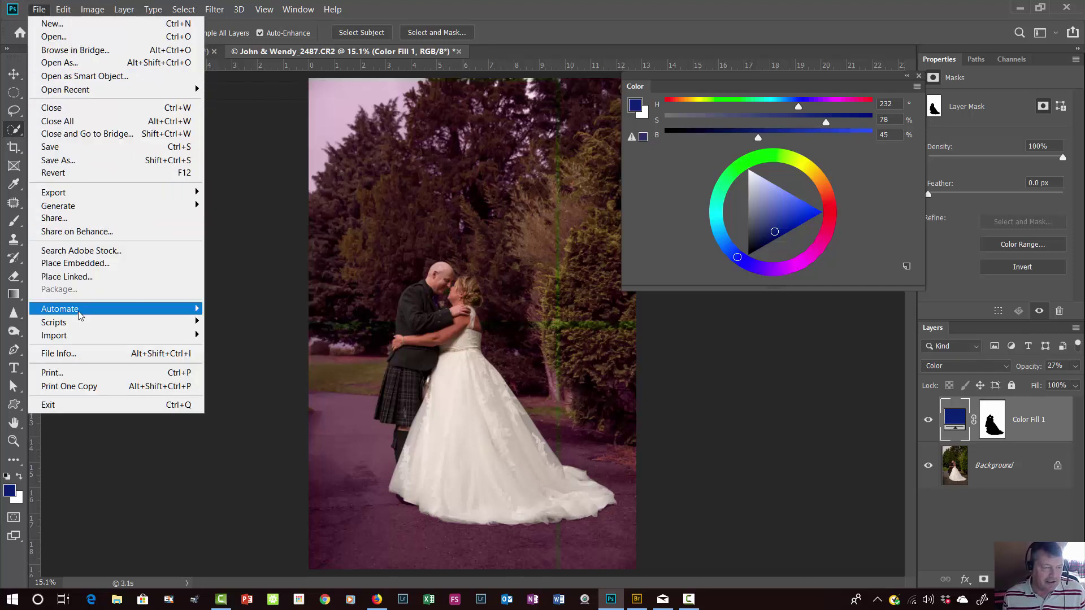
left_click(62, 160)
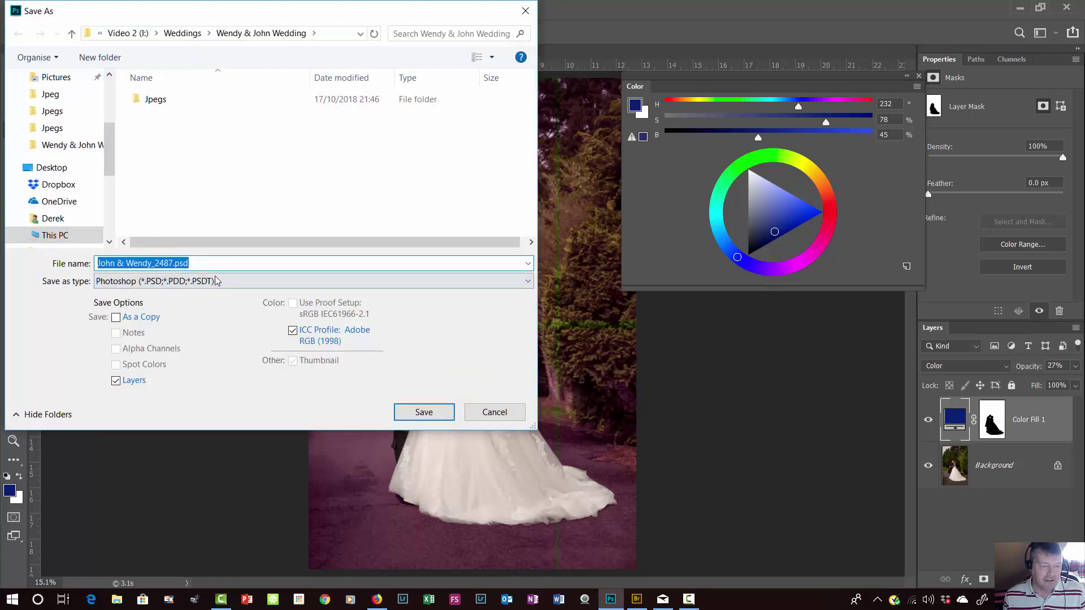
left_click(216, 281)
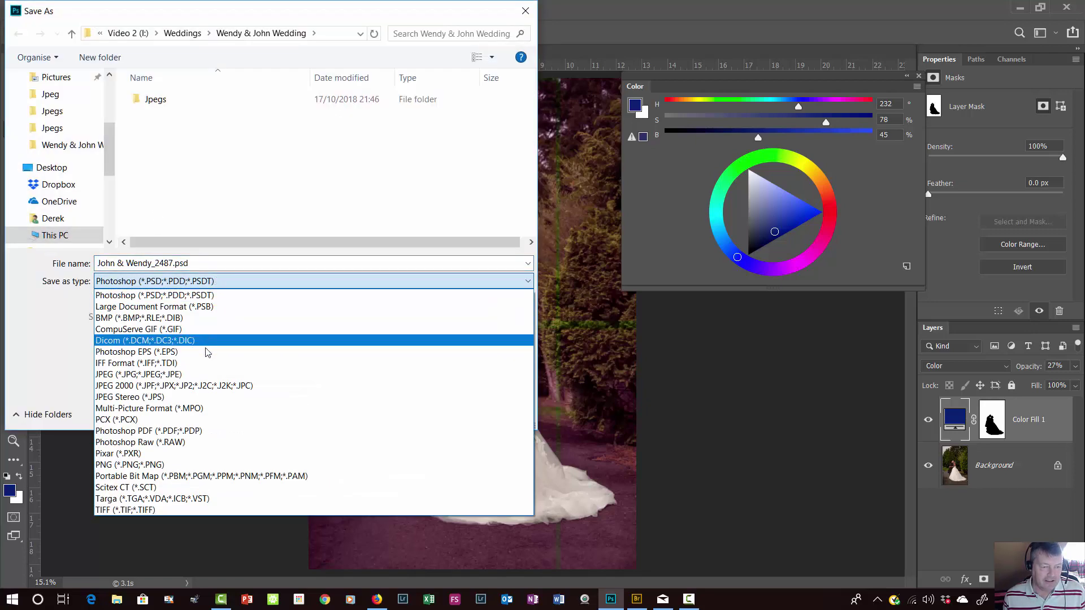
left_click(209, 387)
Step: Save it as test 3.jpg at Quality 12, then switch to Bridge
left_click(163, 114)
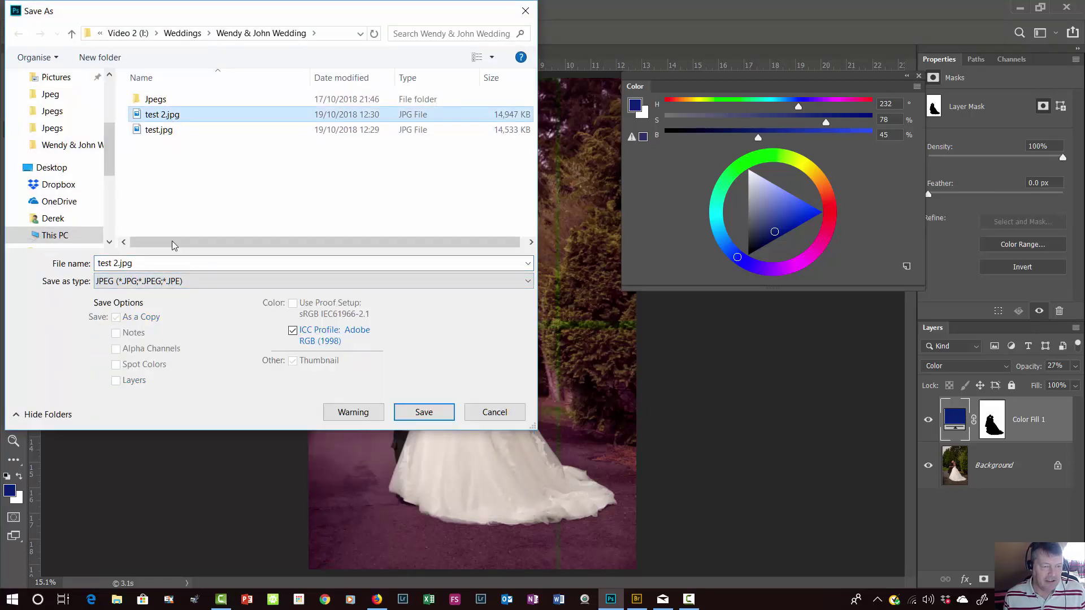
left_click(124, 263)
left_click(124, 264)
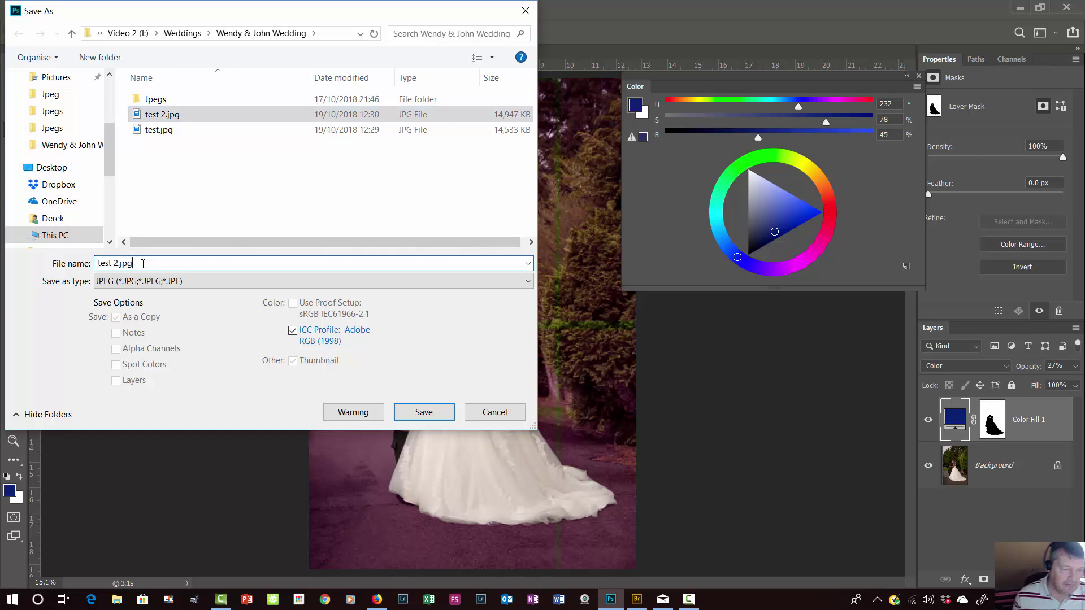
key("BackSpace")
key("BackSpace")
key("BackSpace")
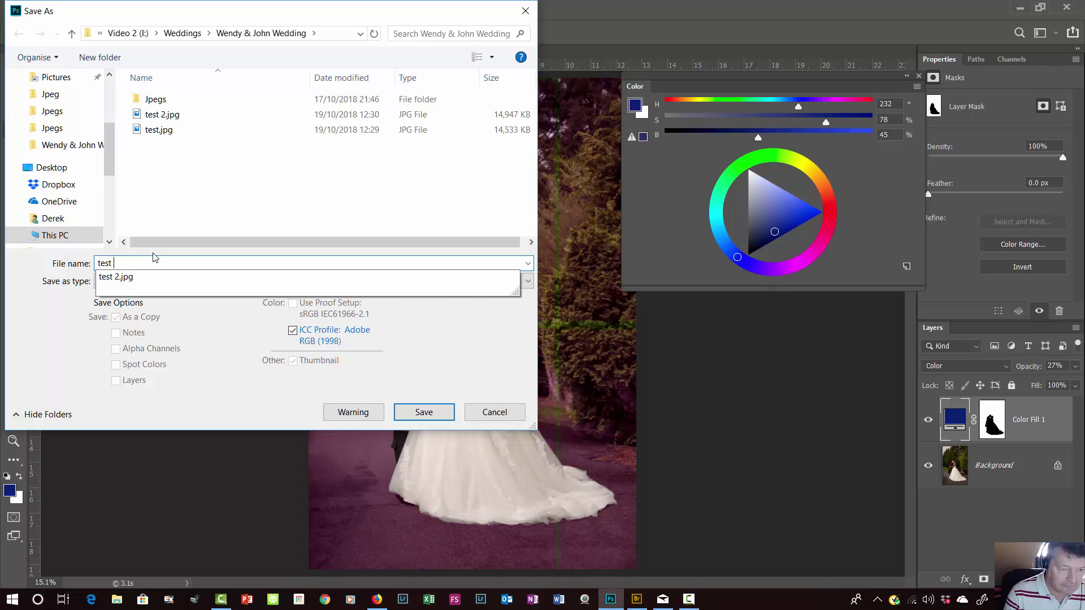
type("3")
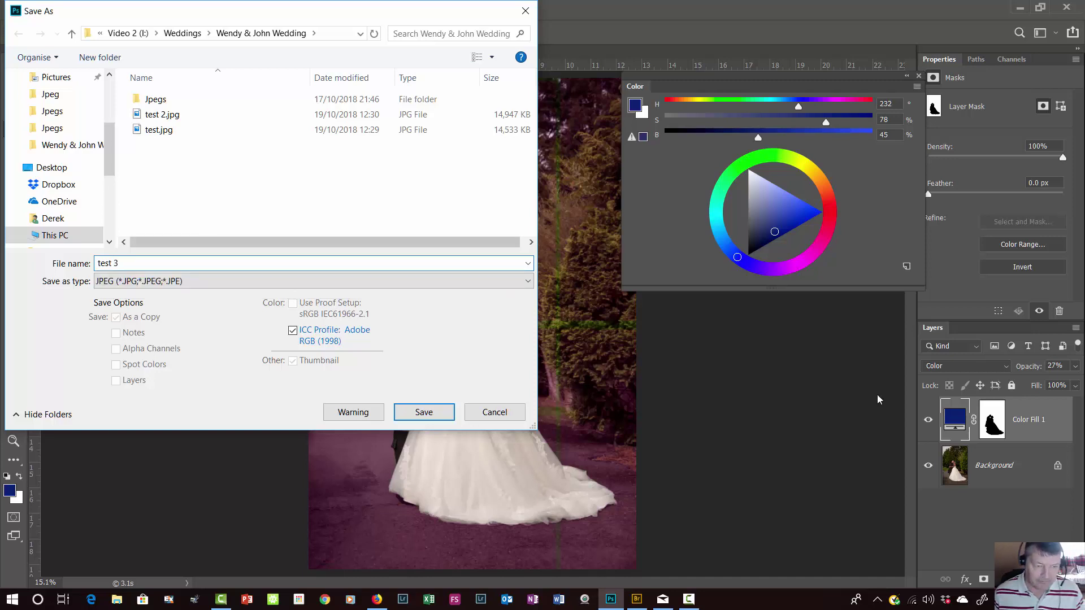
left_click(424, 413)
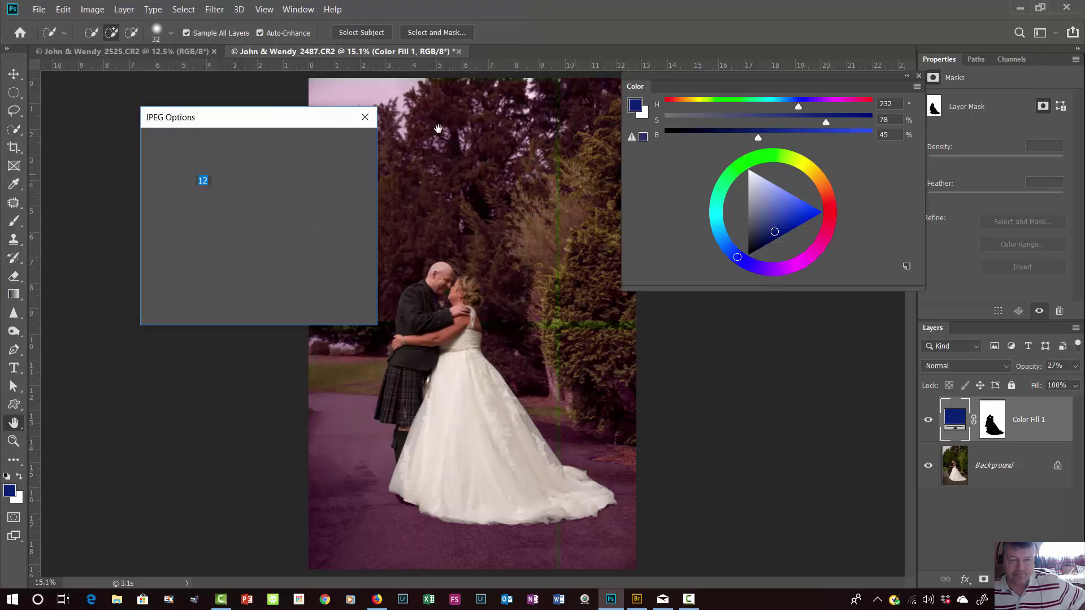
left_click(341, 146)
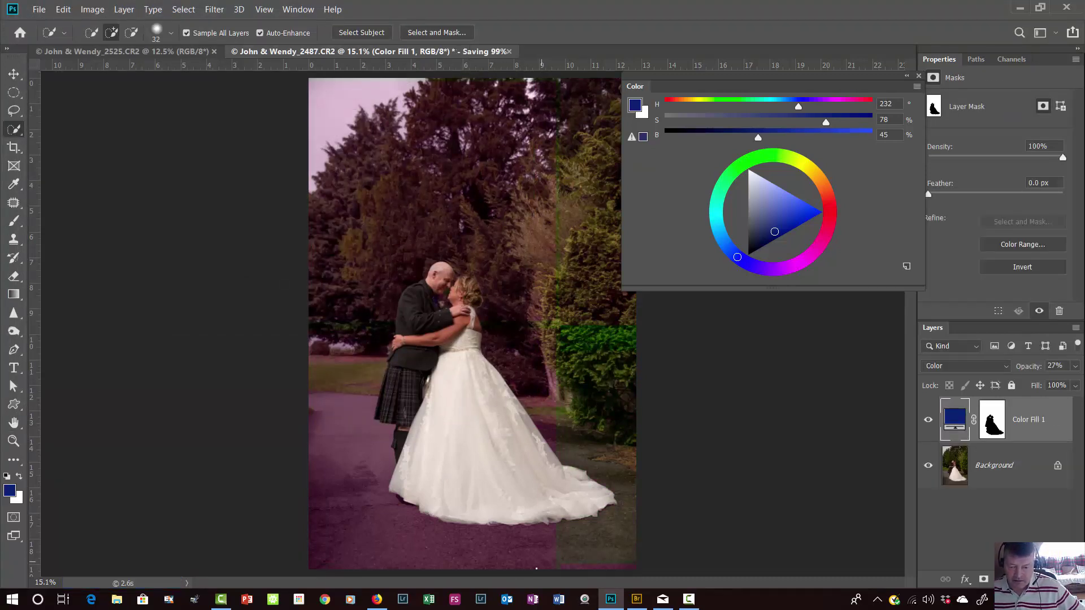
left_click(636, 600)
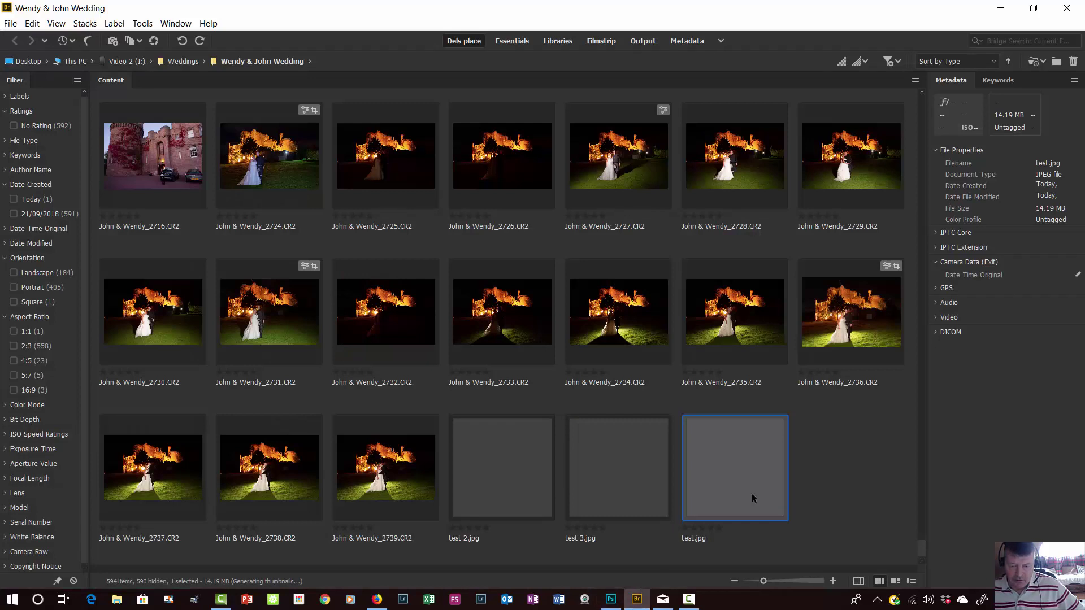
Step: Compare test 2.jpg, test.jpg and test 3.jpg in Bridge, previewing test 2.jpg full screen
key("Left")
key("Left")
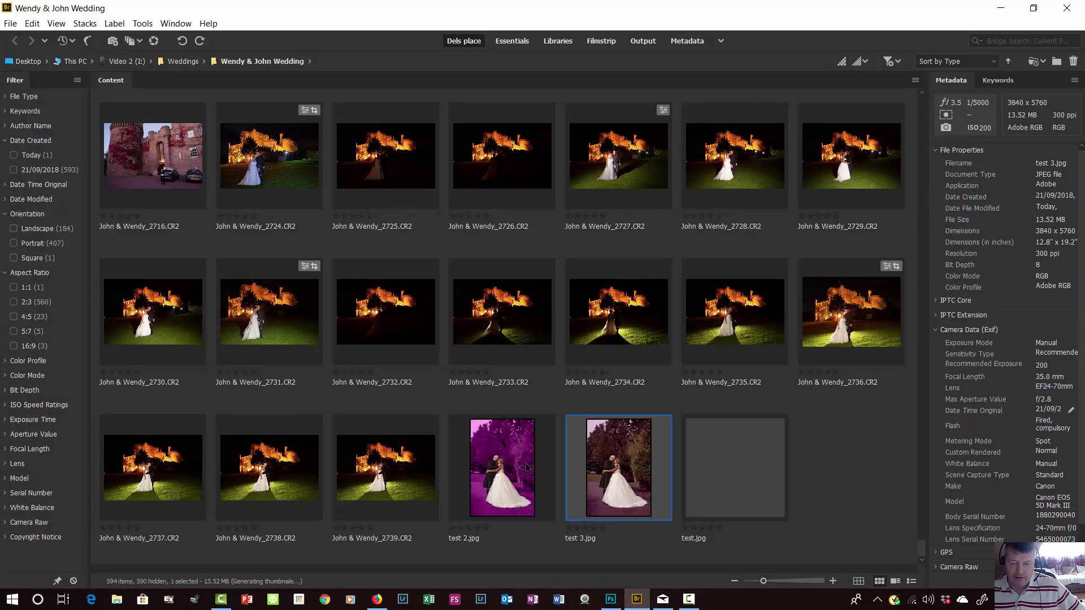
left_click(706, 471)
left_click(594, 477)
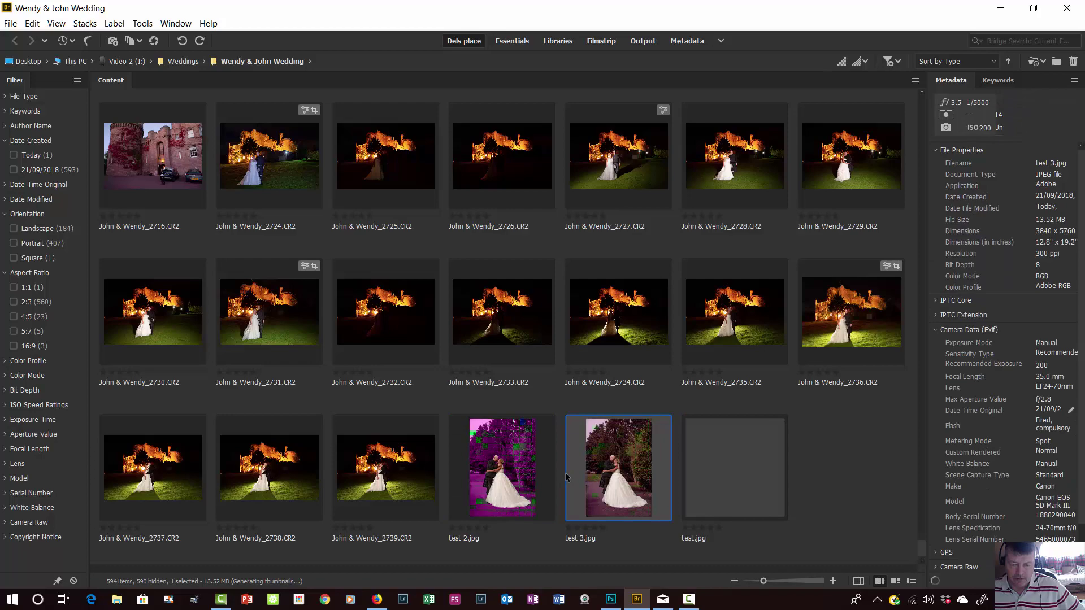
left_click(489, 460)
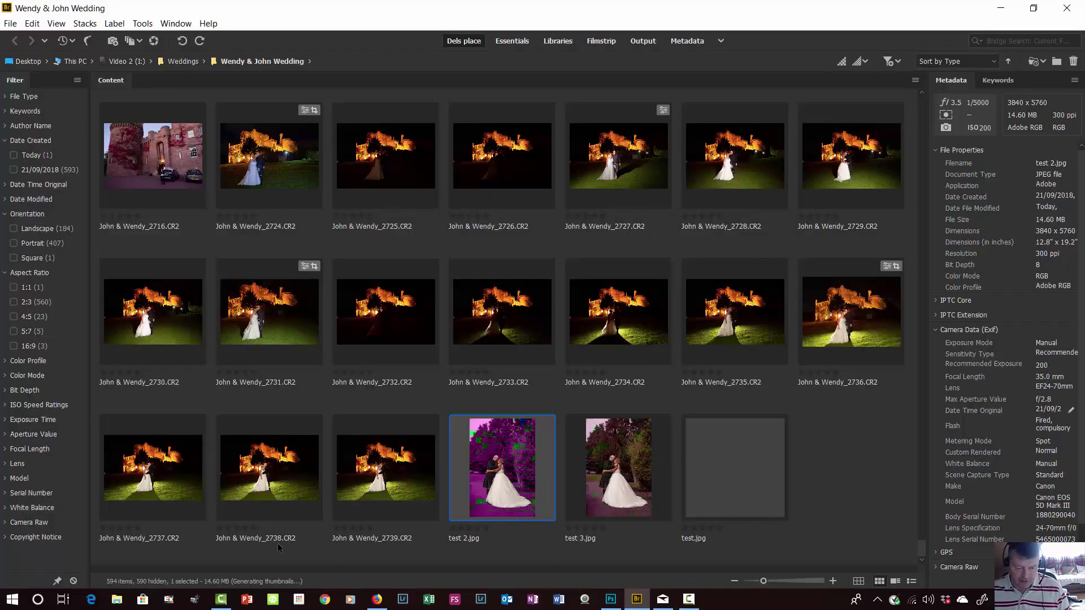
mouse_move(221, 599)
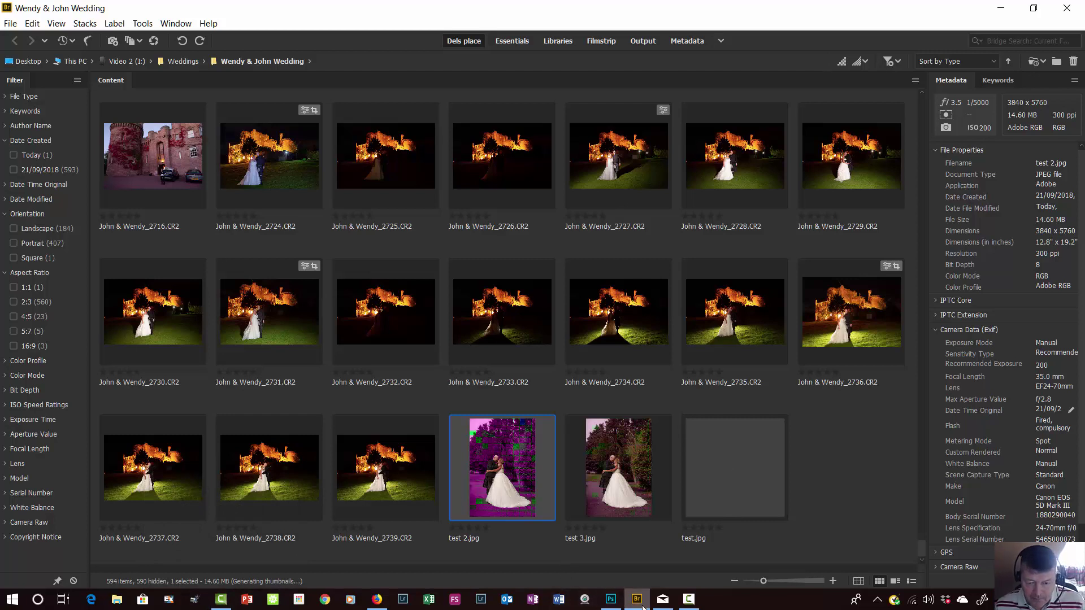
left_click(633, 452)
Step: Preview test 3.jpg full screen to check its faded purple tint
left_click(724, 451)
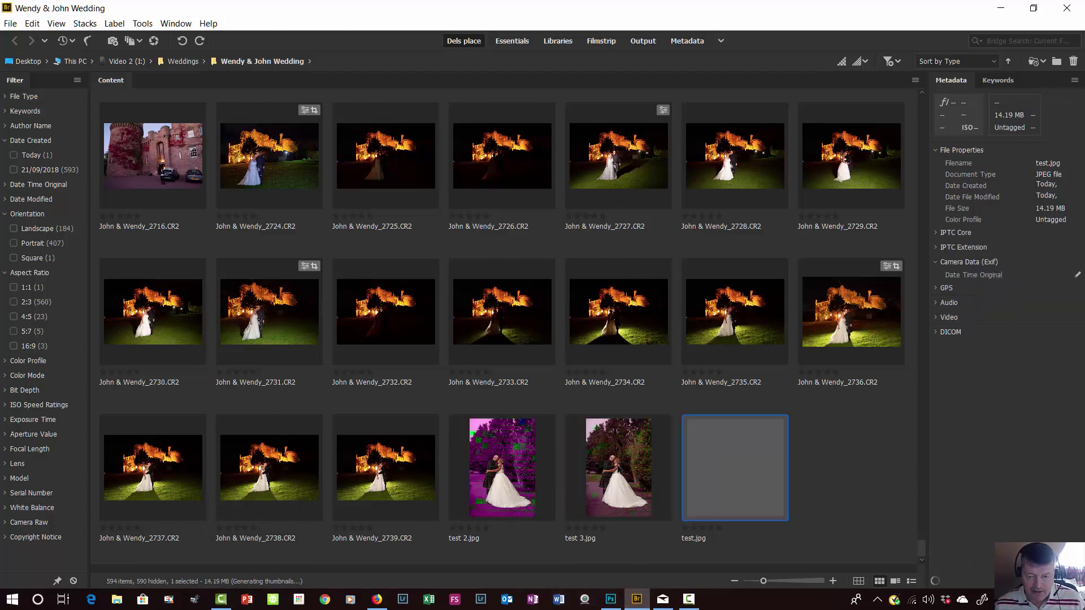